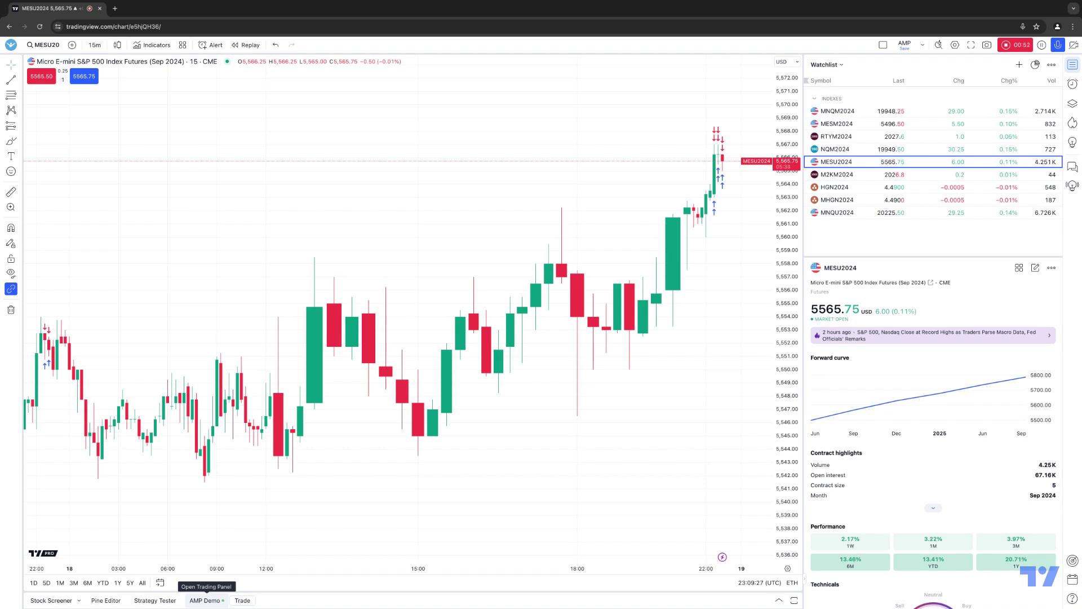
Open the AMP Demo trading panel below the chart
click(206, 600)
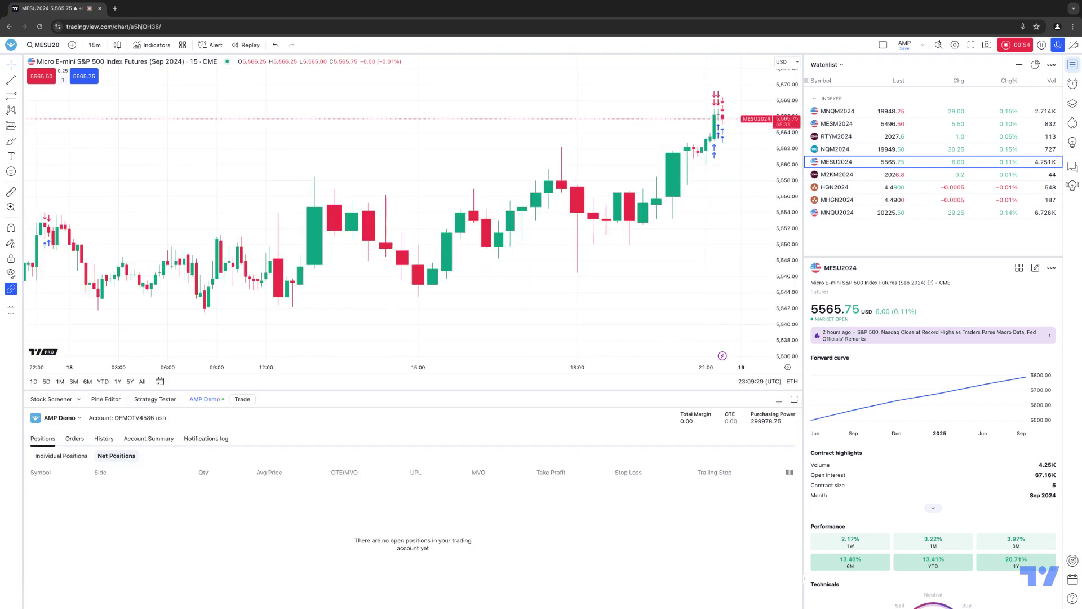
click(206, 399)
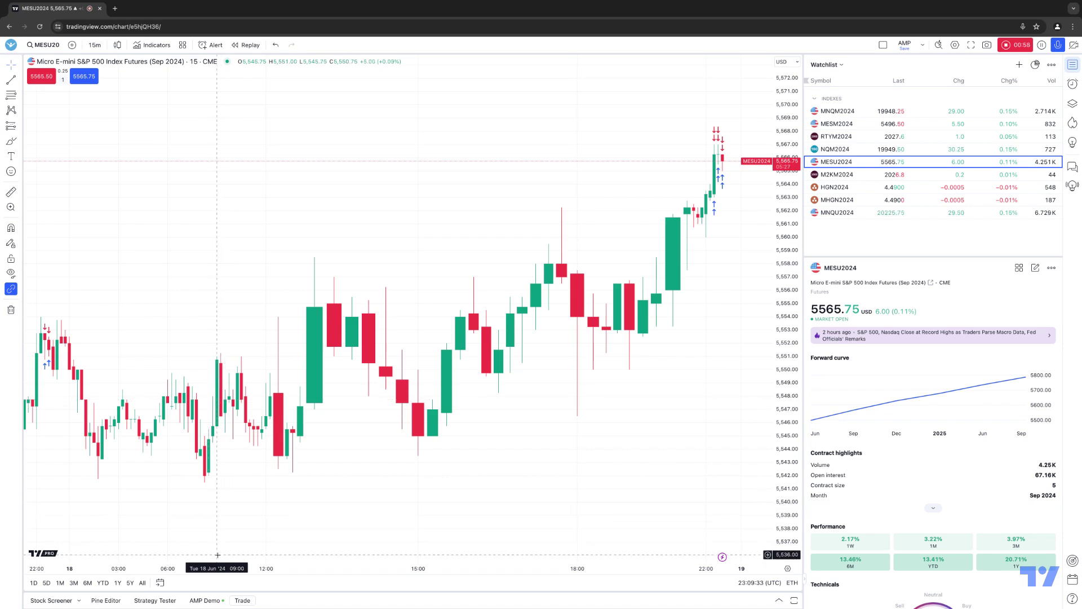
click(206, 600)
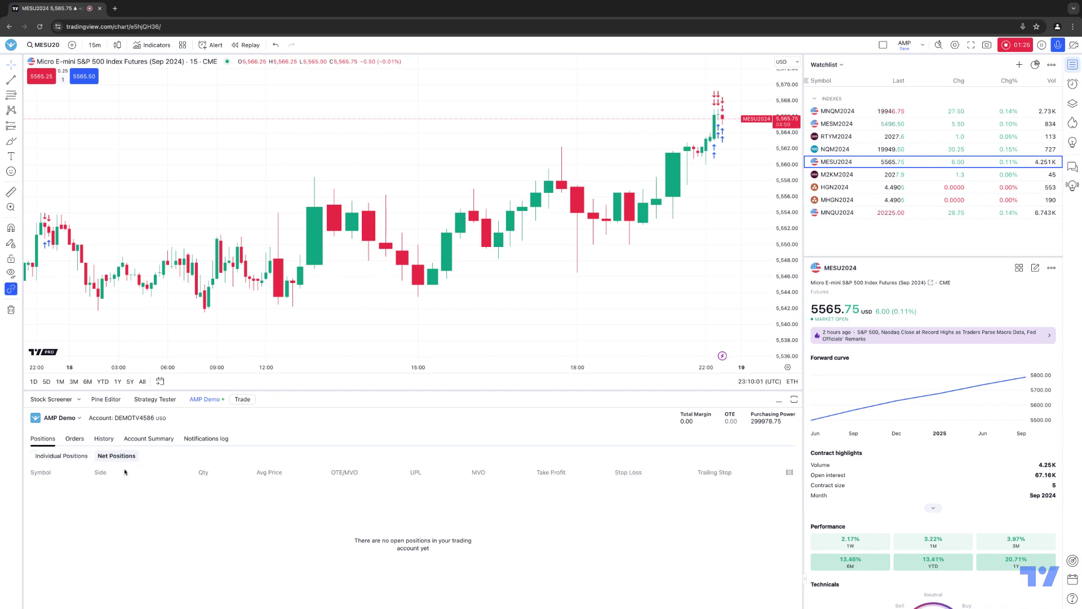
Review the account's orders filtered by all, working, inactive, filled, cancelled and rejected status
click(75, 439)
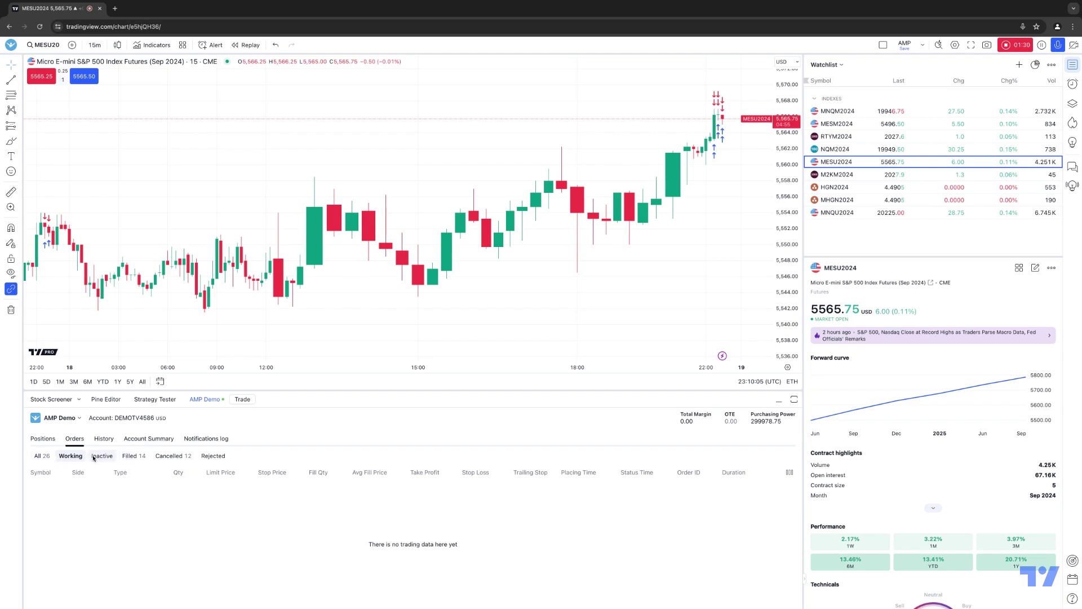
click(41, 457)
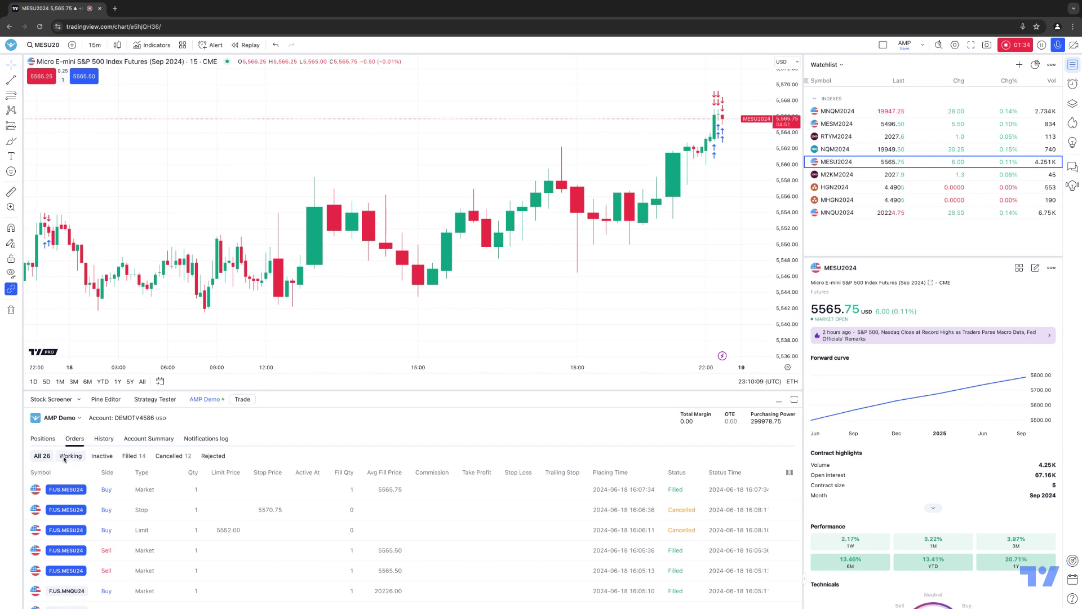
click(66, 456)
click(102, 457)
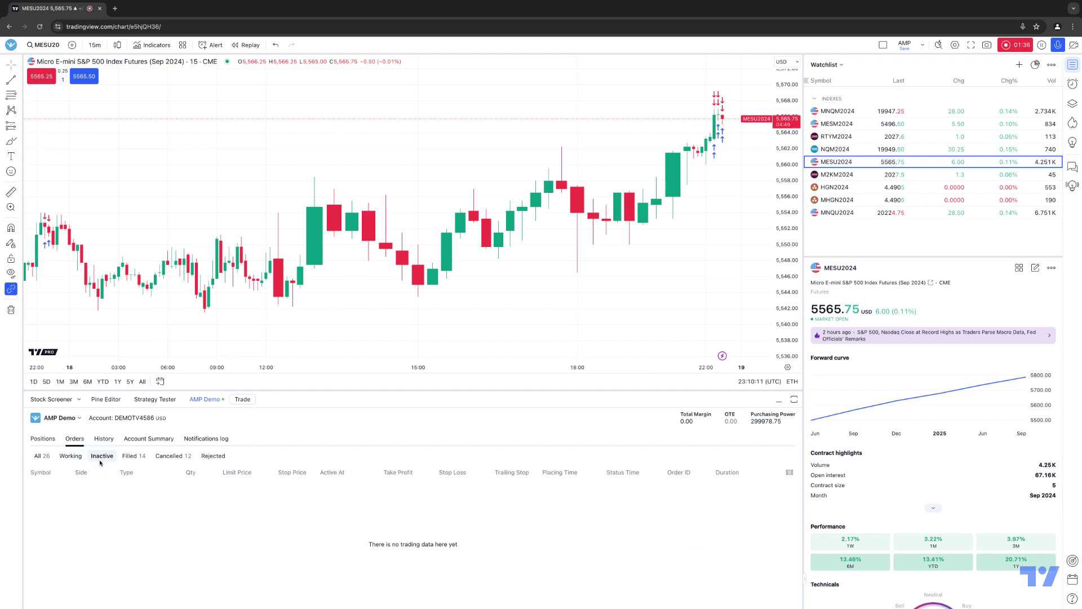
click(132, 458)
click(170, 457)
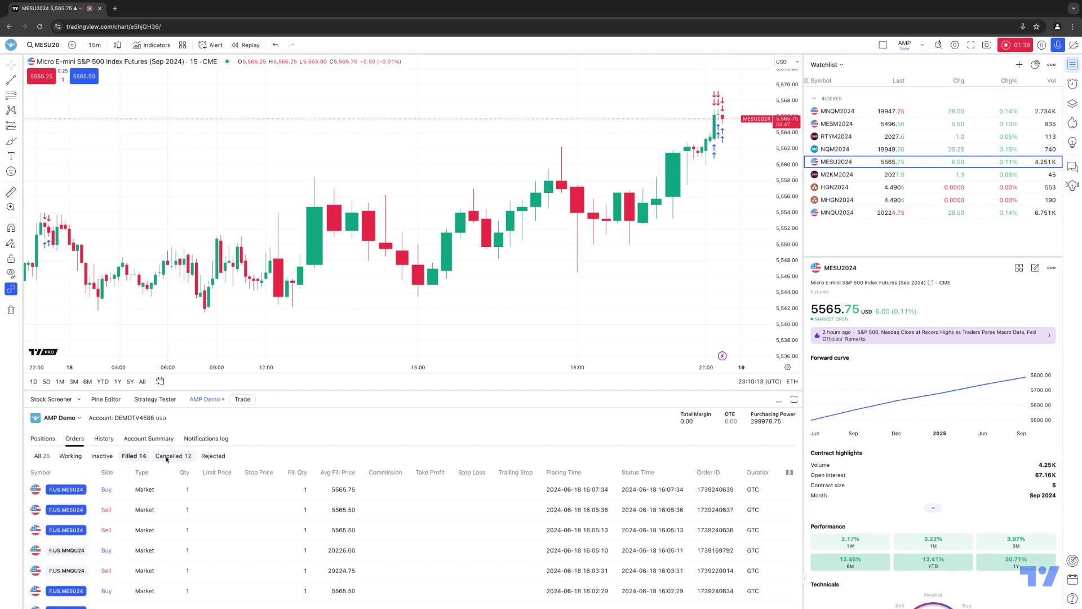
click(213, 456)
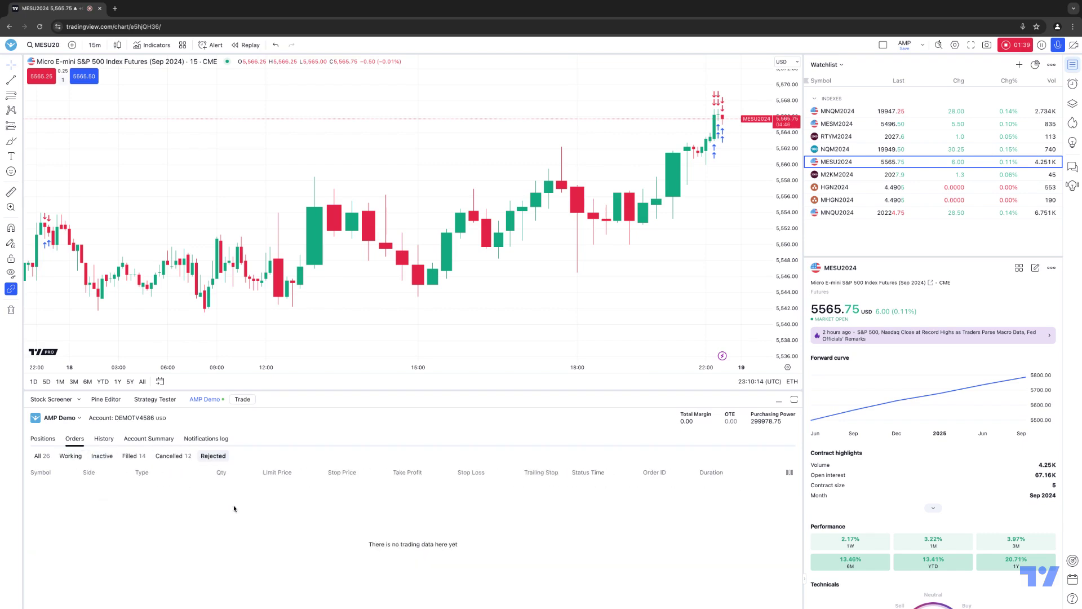
Review the order history, filtering it by filled, cancelled and rejected status
click(103, 438)
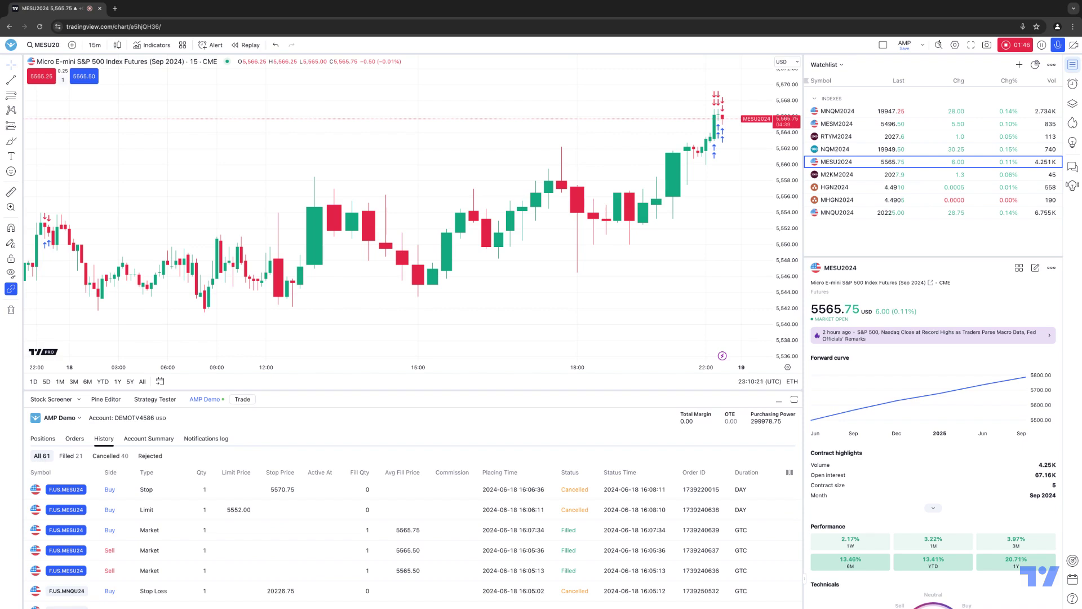
click(71, 456)
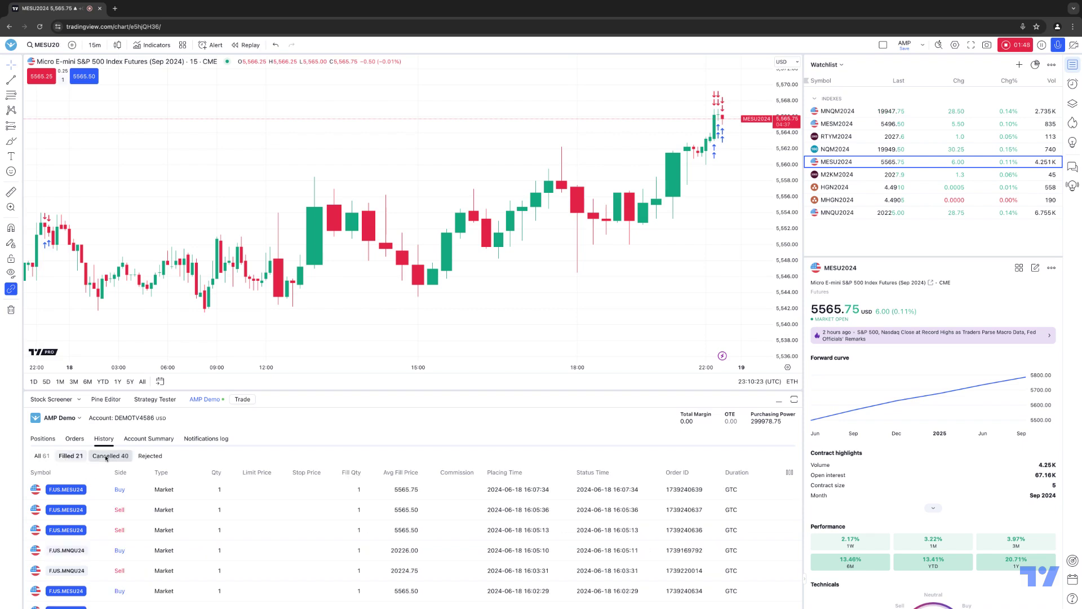
click(106, 457)
click(150, 456)
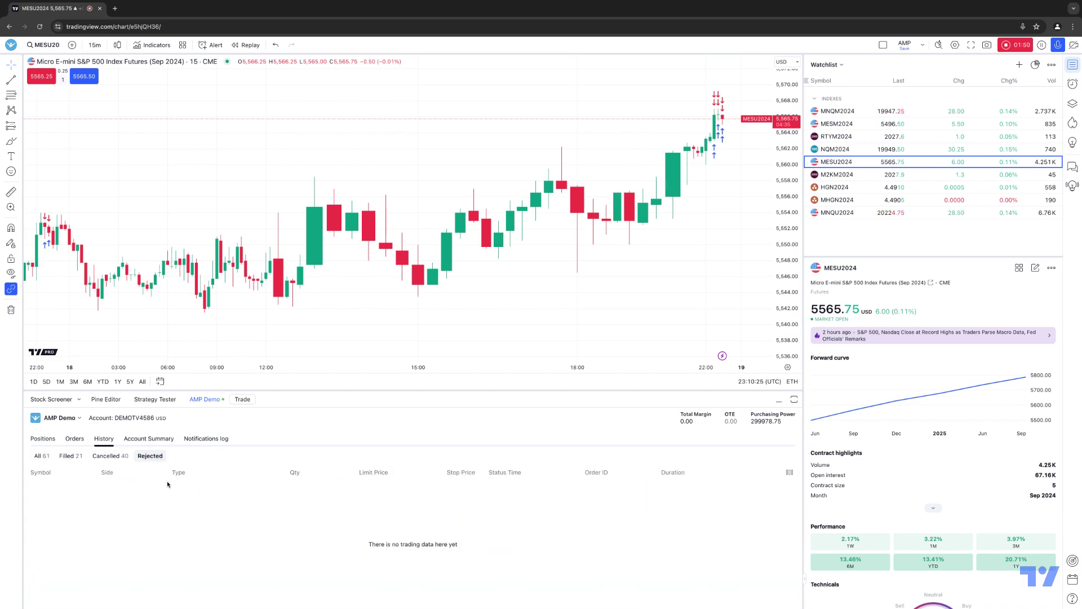
Examine the account summary and the notifications log, and return to the account's positions
click(151, 439)
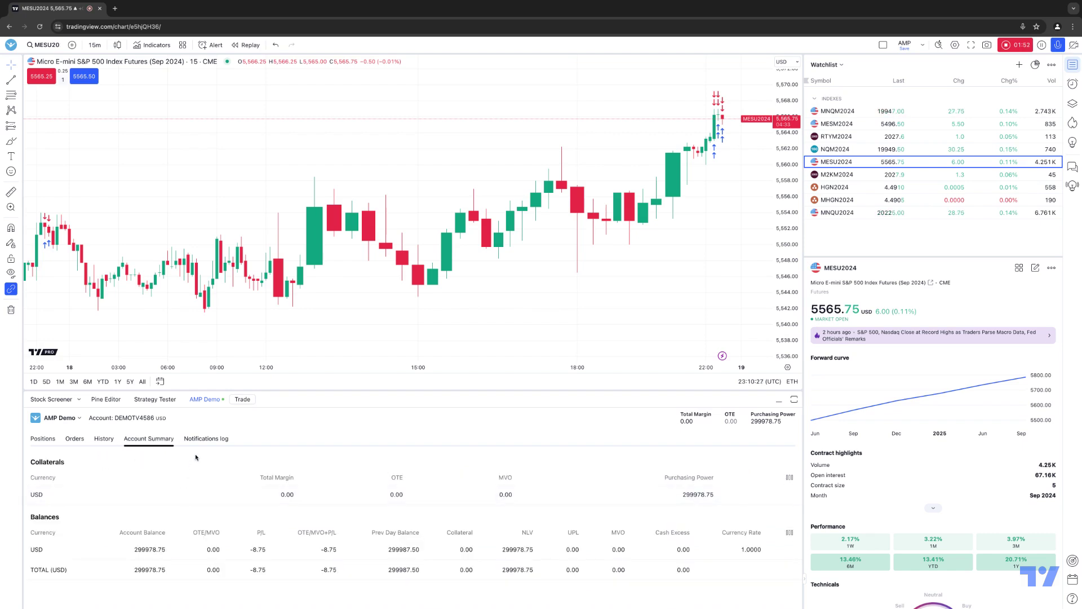
click(204, 438)
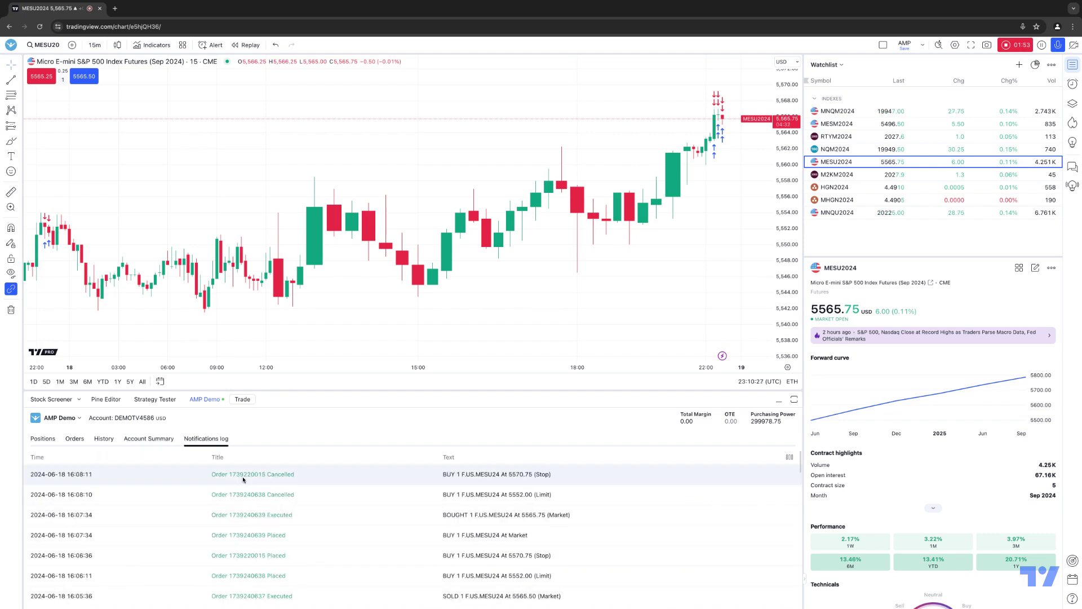
click(43, 439)
key(Right)
key(Right)
key(Right)
key(Right)
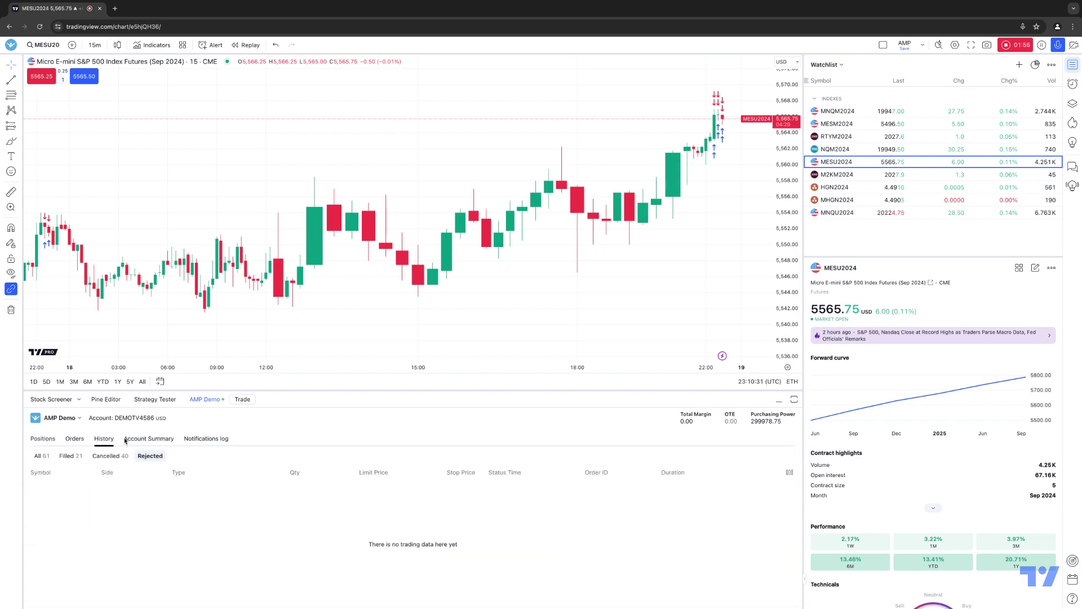
click(34, 440)
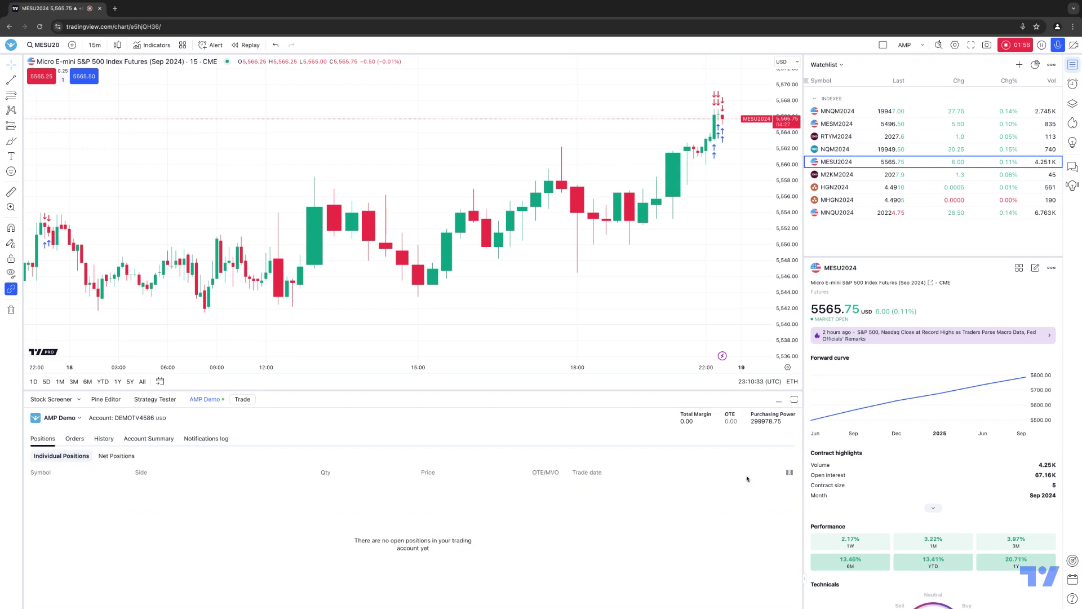
Examine the column options of the individual positions table and look over the orders and history tables again
click(789, 472)
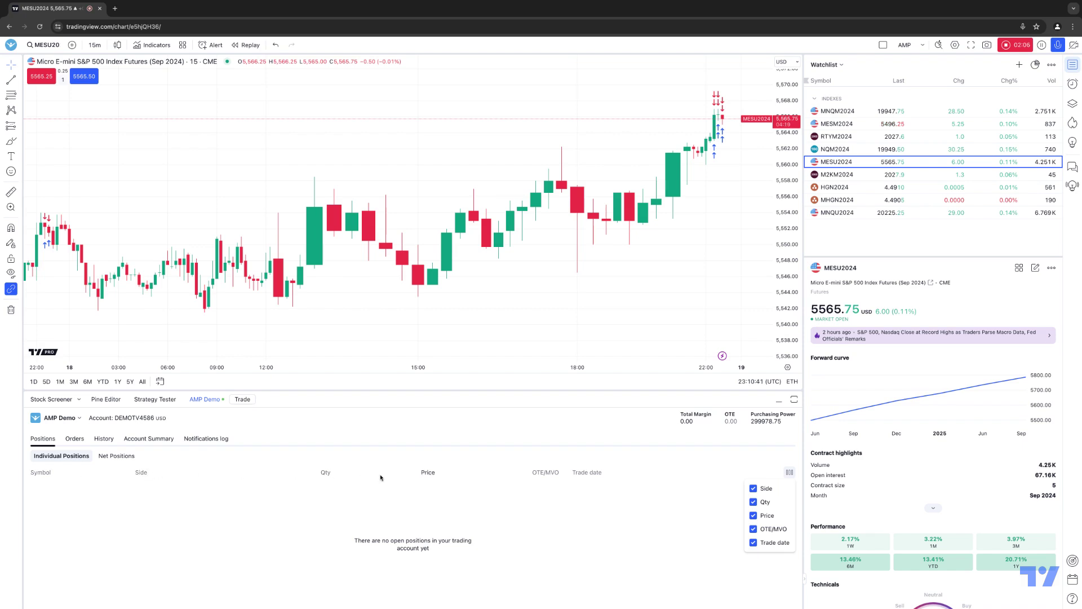
click(74, 438)
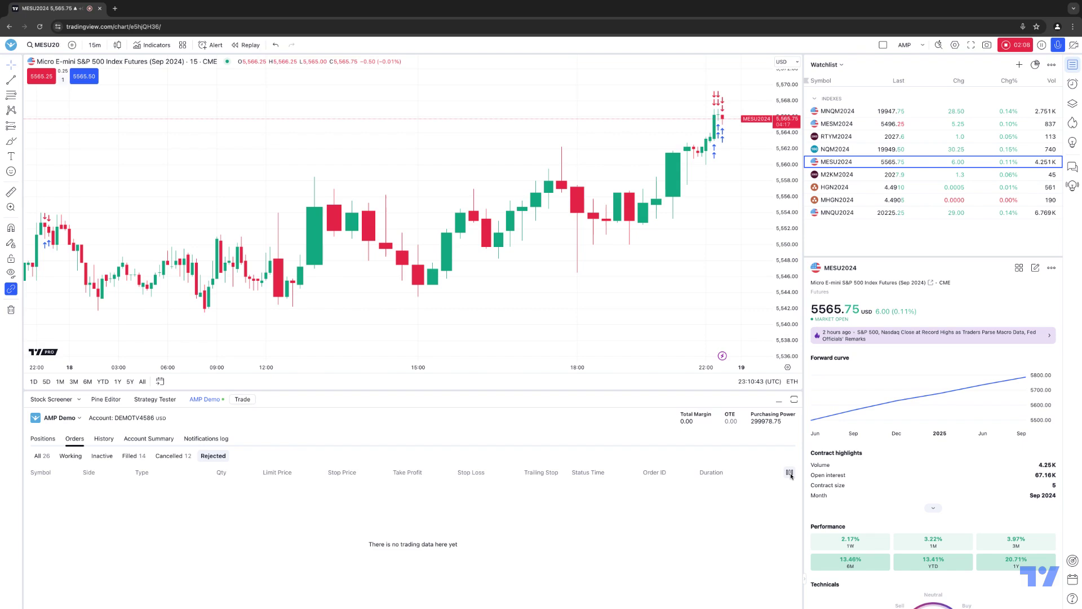
click(103, 438)
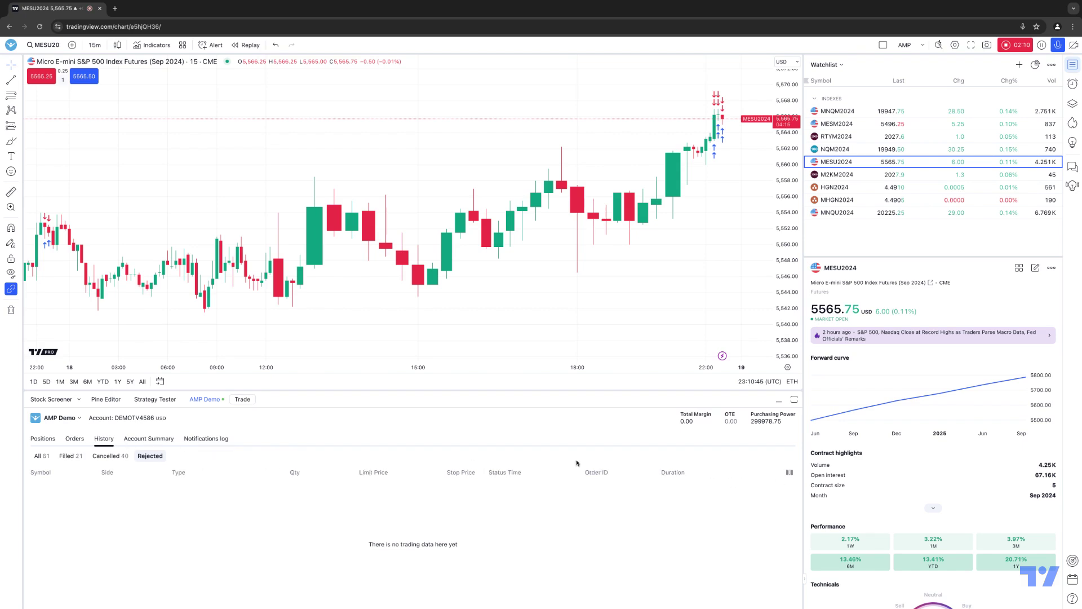
click(43, 439)
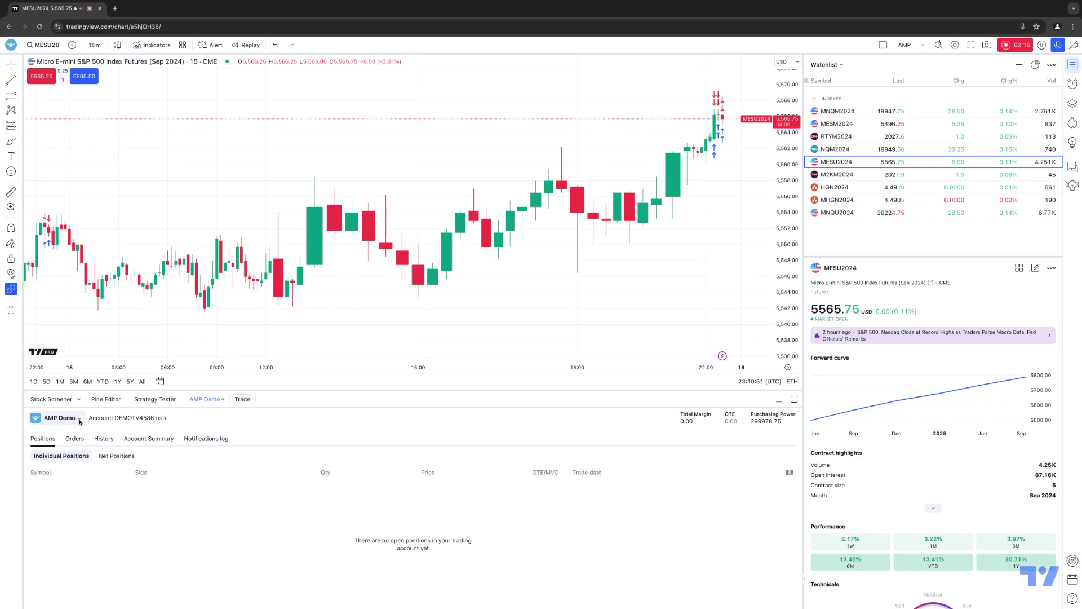
Turn off instant orders placement in the AMP Demo trading settings
click(80, 421)
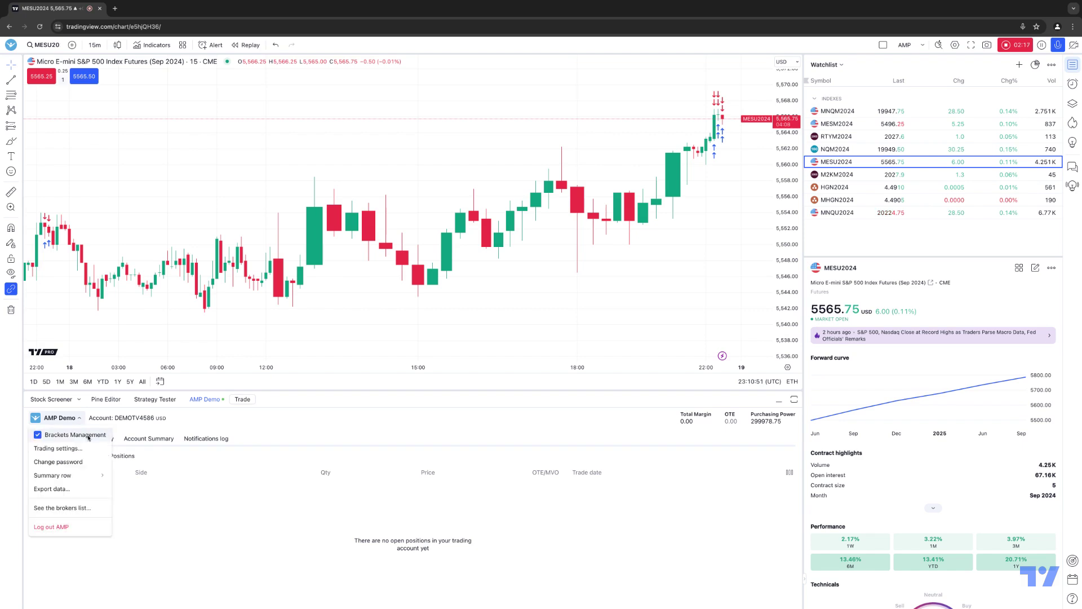
click(55, 449)
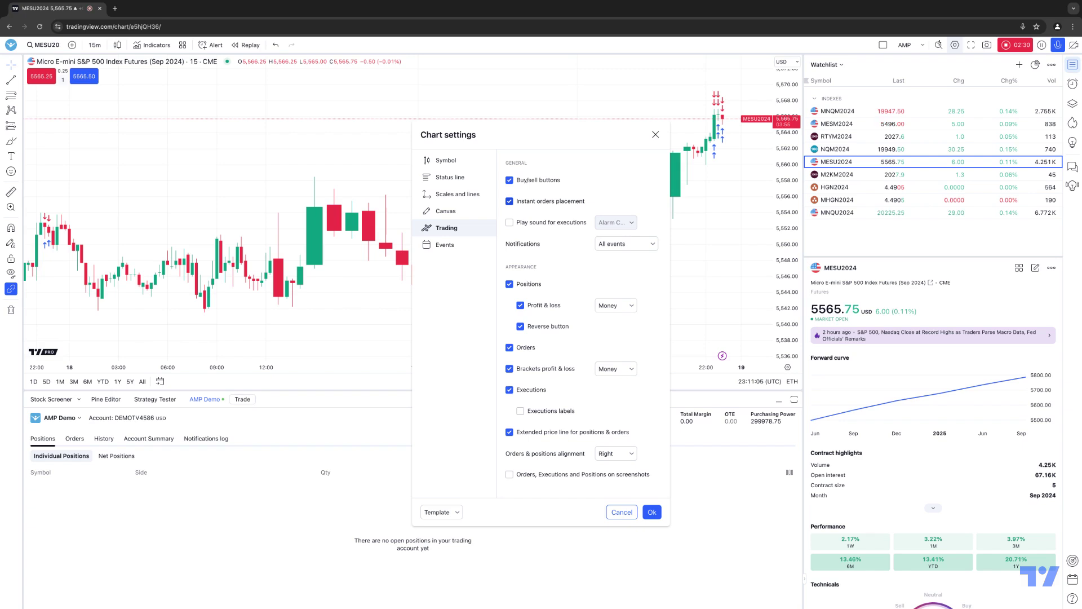
click(509, 201)
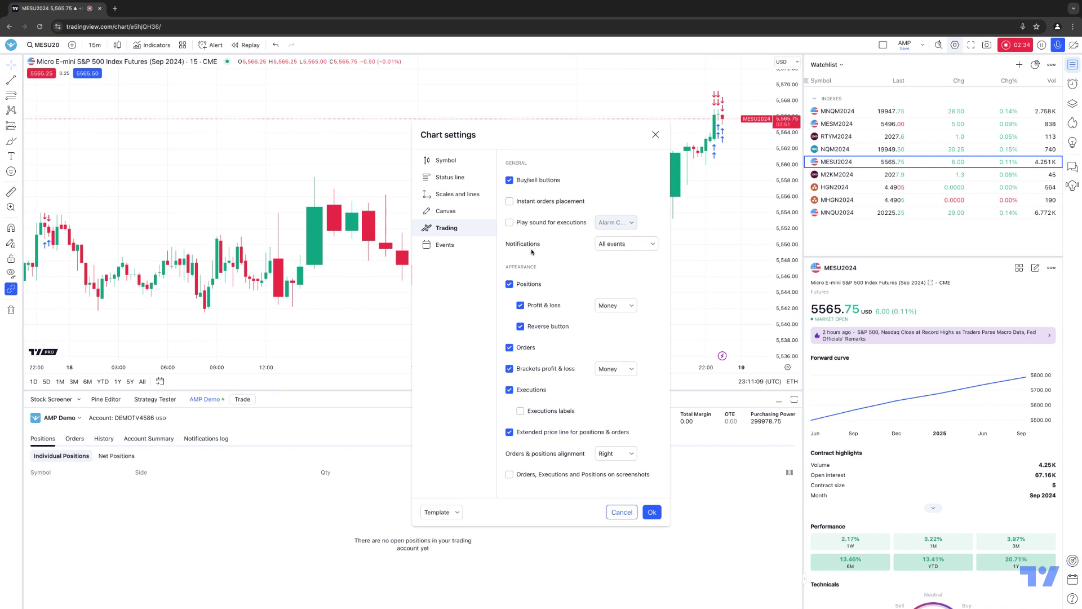
click(652, 512)
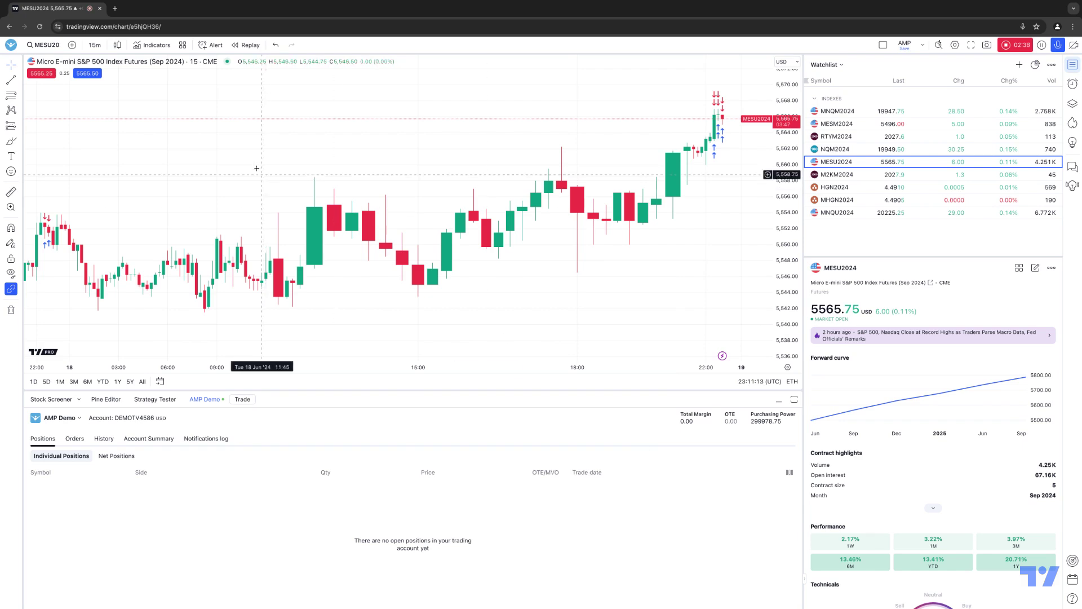
Bring up the buy order ticket for MESU2024 and close it without placing an order
click(88, 73)
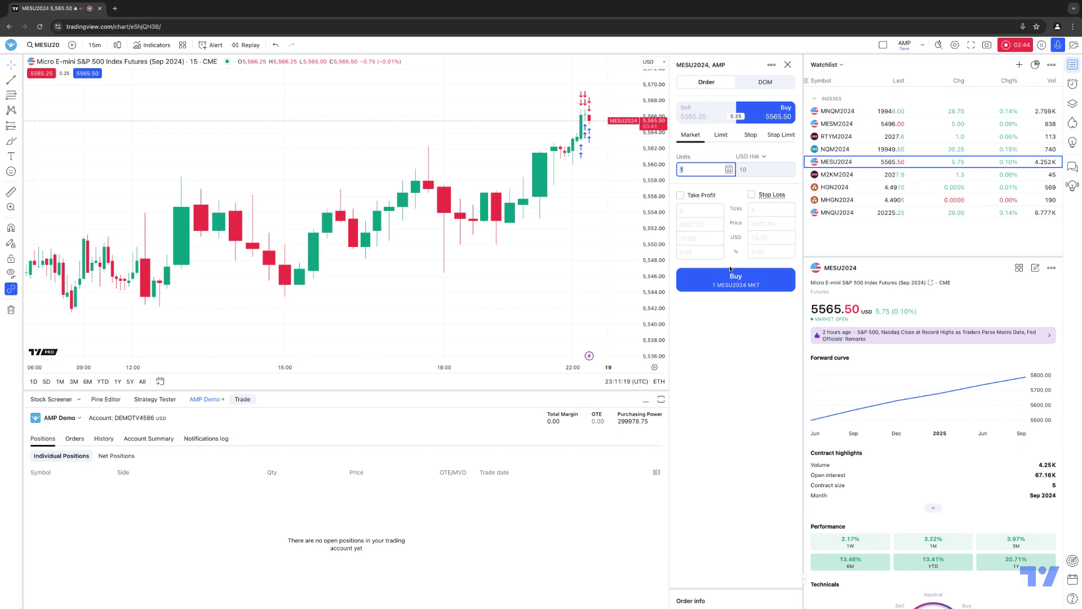
click(787, 64)
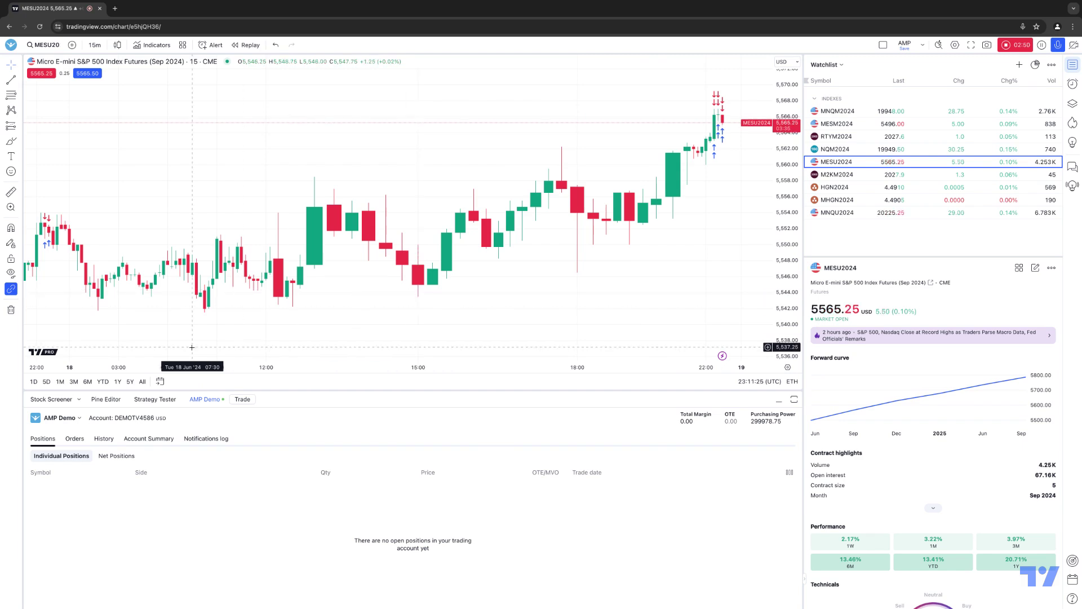
Turn instant orders placement back on in the AMP Demo trading settings
click(57, 418)
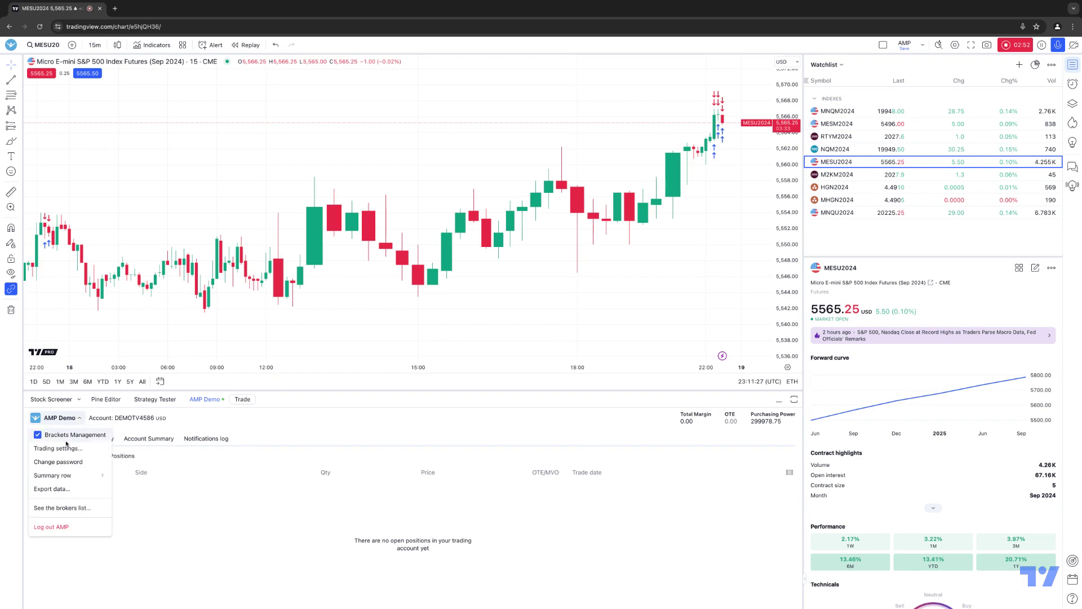
click(62, 453)
click(538, 204)
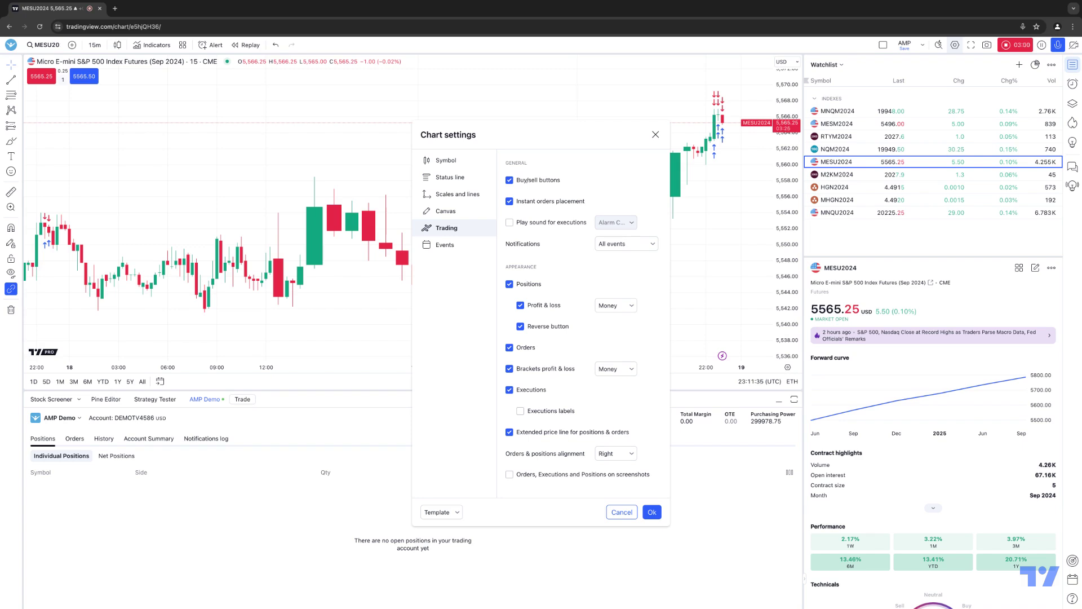
Look through the symbol, status line, scales and lines, canvas and events chart settings, and close the settings
click(447, 161)
click(448, 177)
click(451, 195)
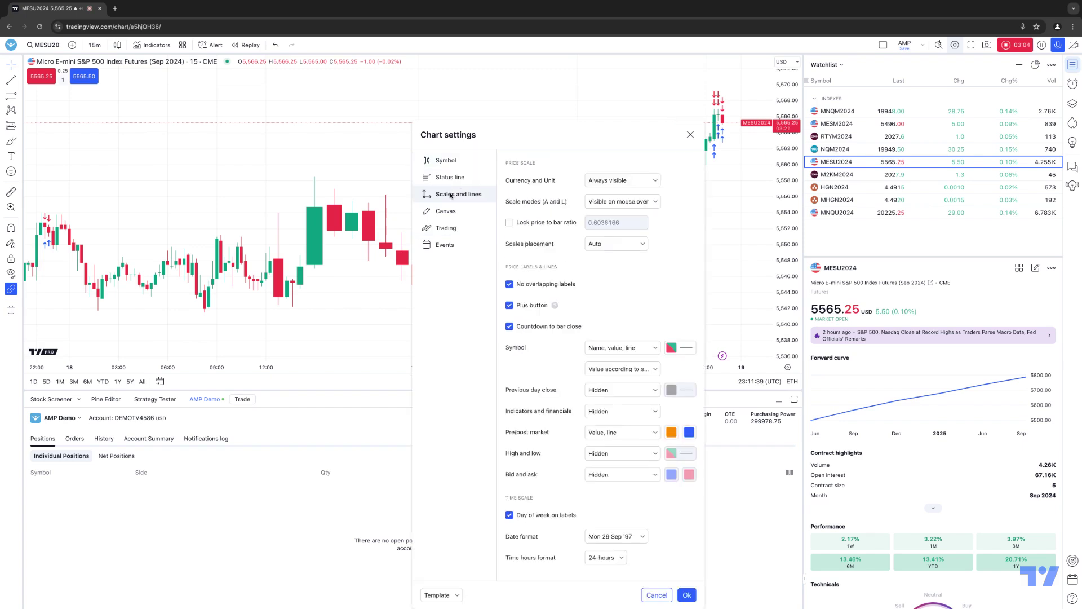
click(448, 211)
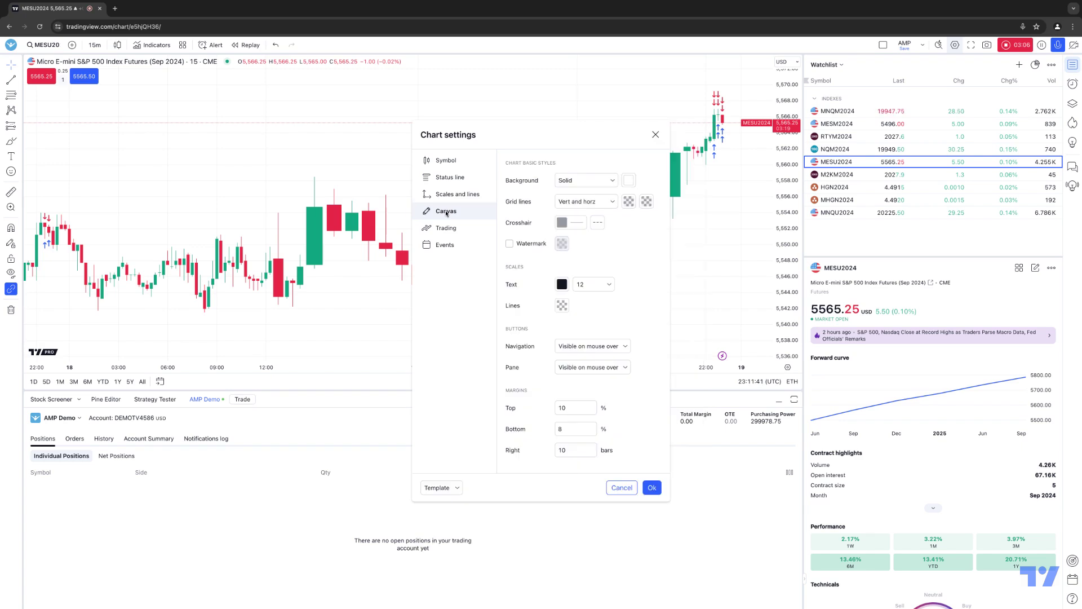
click(448, 243)
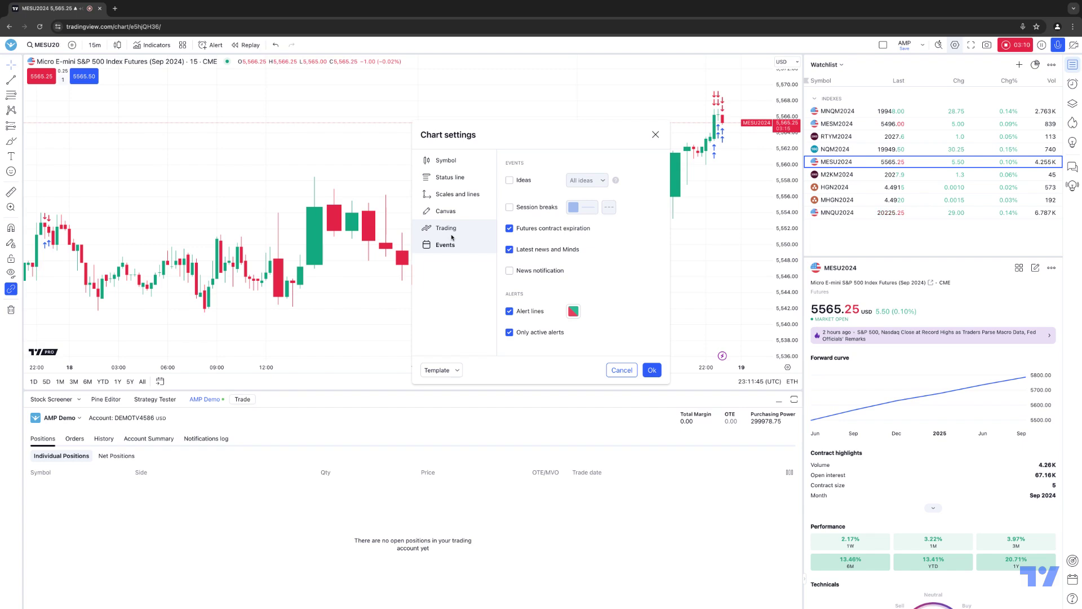
click(655, 134)
Examine the AMP Demo account options, including the summary row choices, without changing any
click(60, 417)
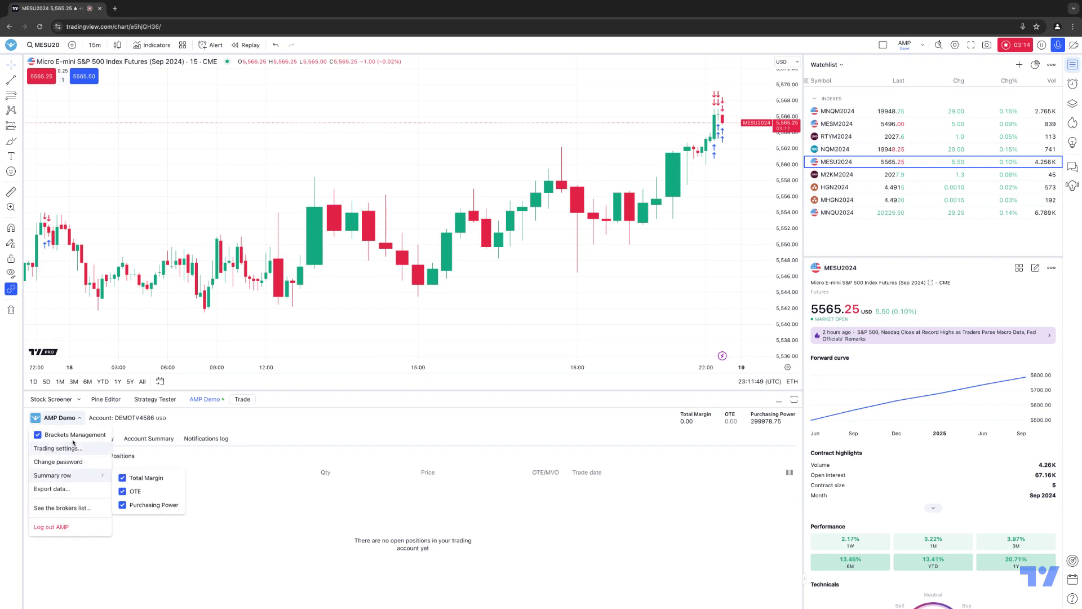
mouse_move(68, 477)
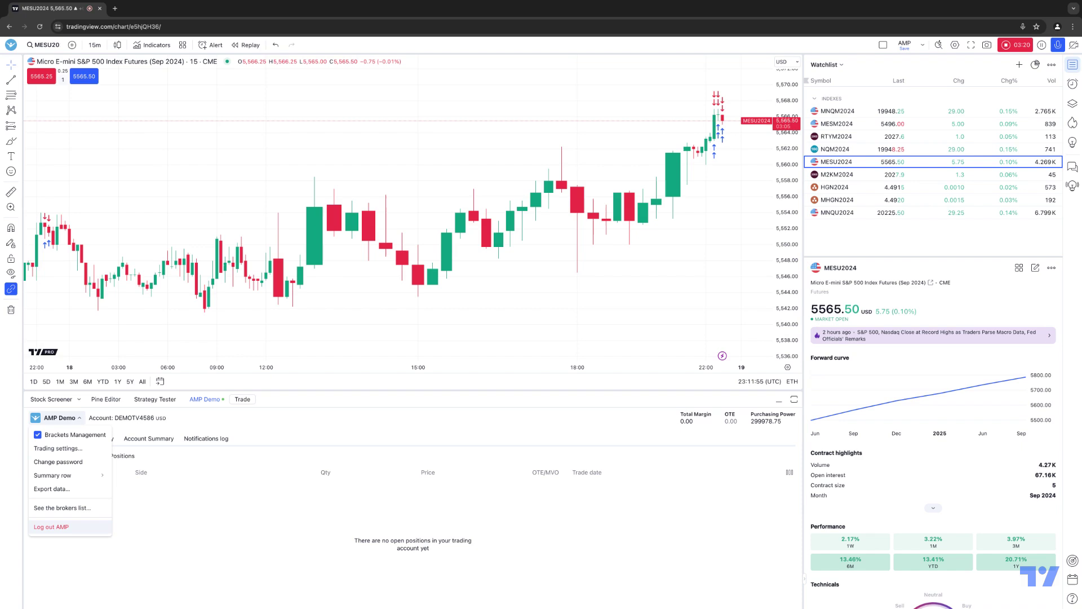
click(250, 515)
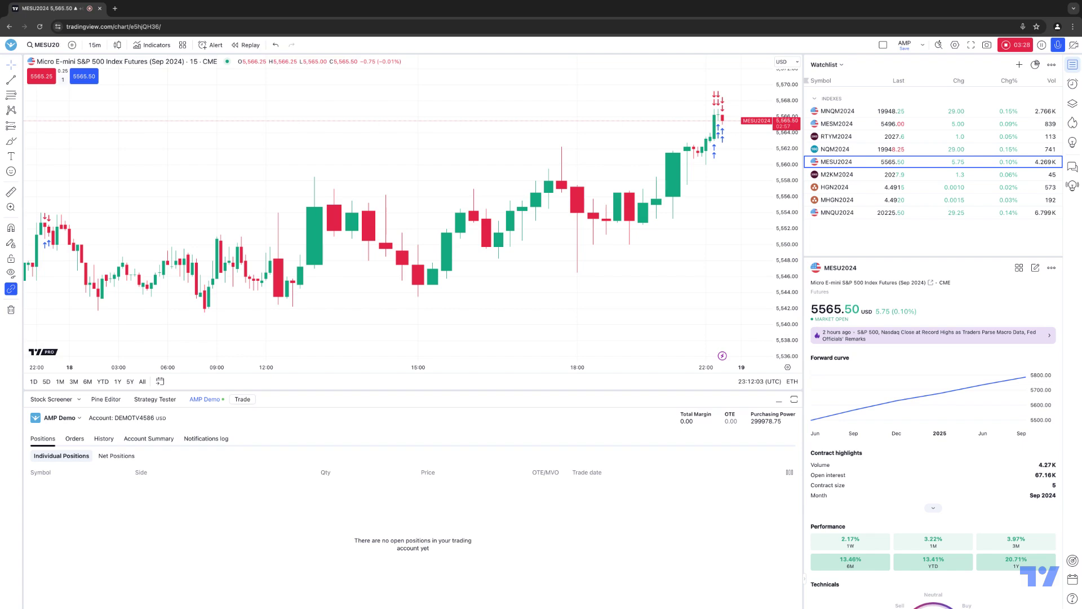
Collapse the trading panel and place an instant market buy order for 1 MESU2024 contract
click(225, 403)
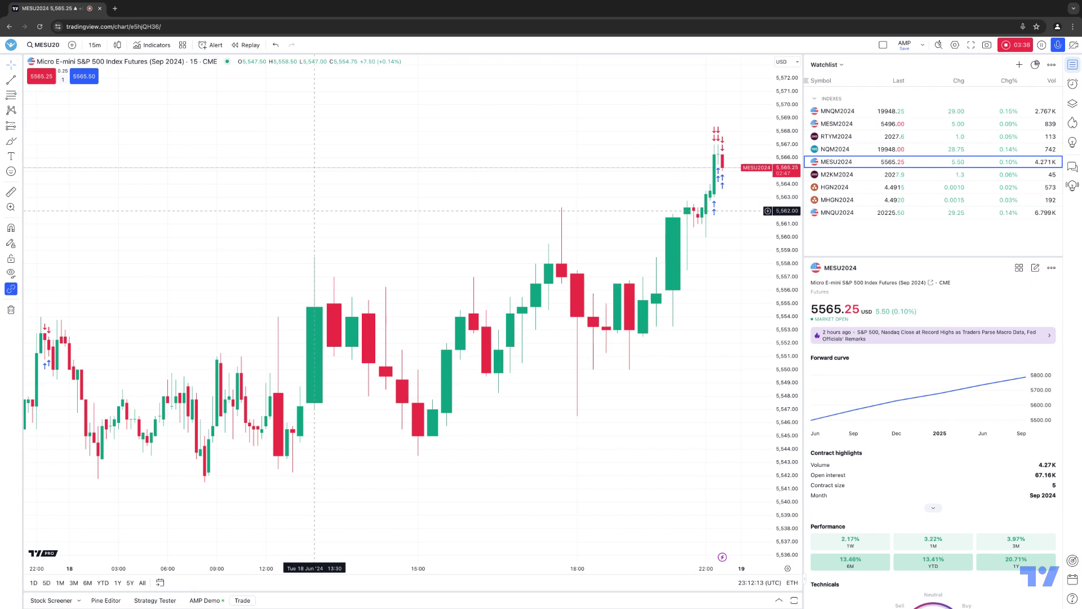
click(86, 77)
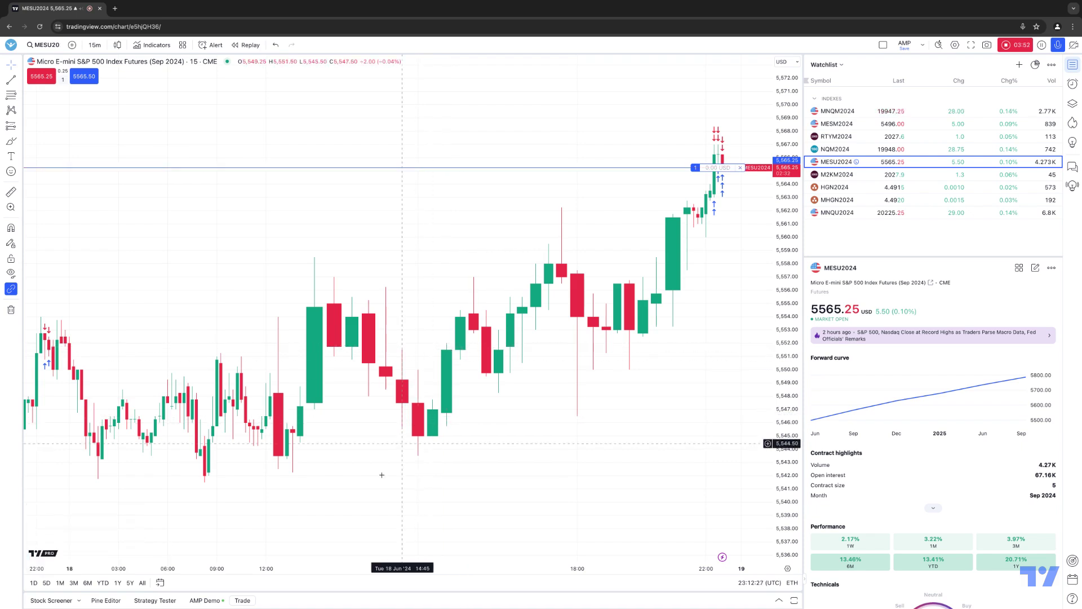
Open the AMP Demo panel and compare the individual and net views of the open MESU24 position
click(204, 600)
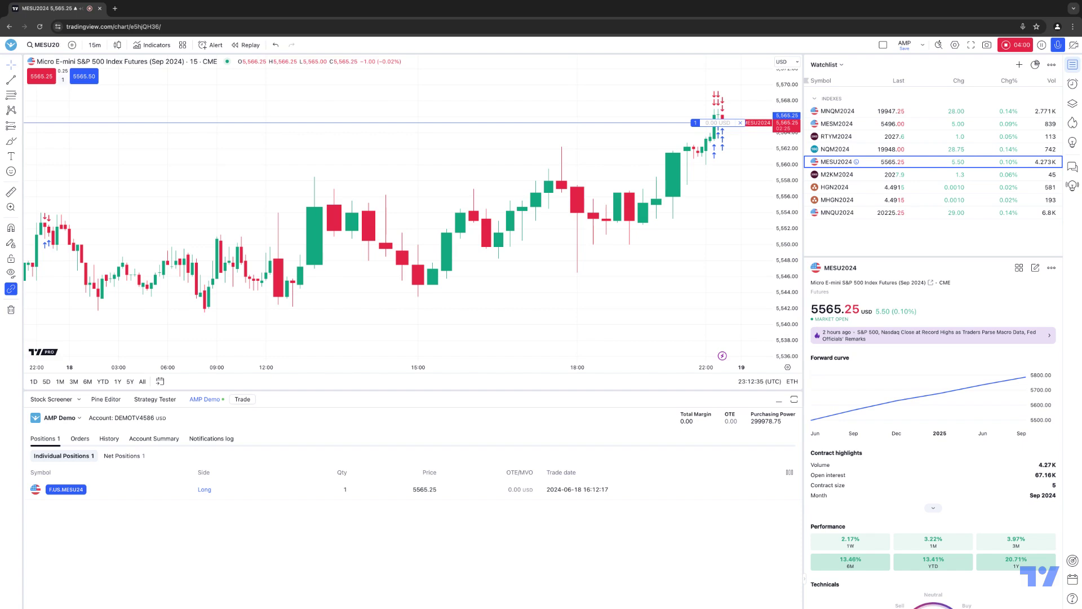
click(124, 456)
click(82, 458)
click(118, 457)
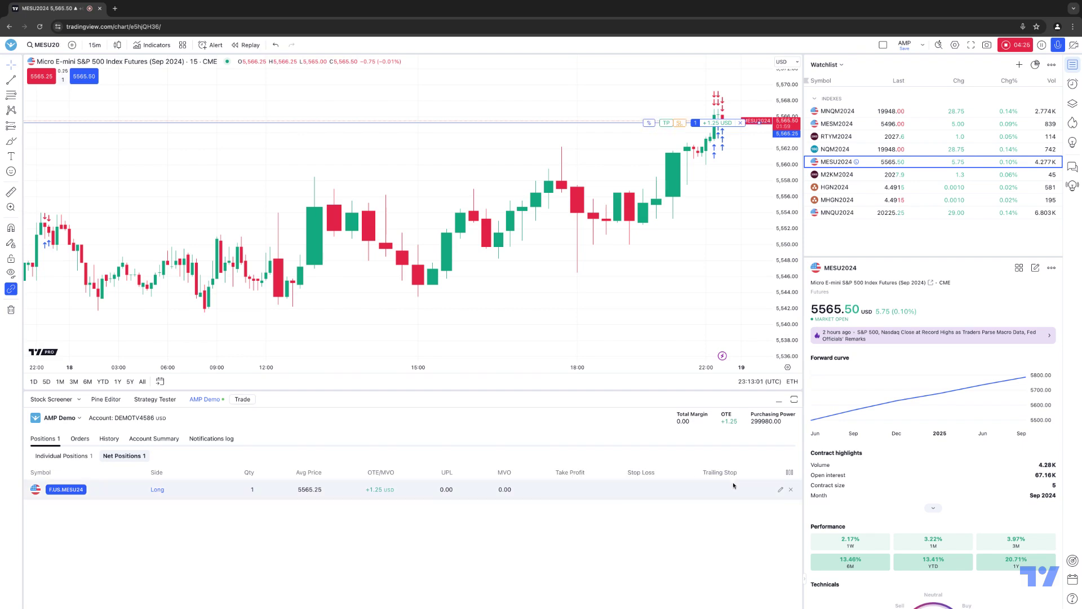
Attach an 8-tick take profit and an 8-tick stop loss to the long MESU24 net position, and close the order form
click(780, 489)
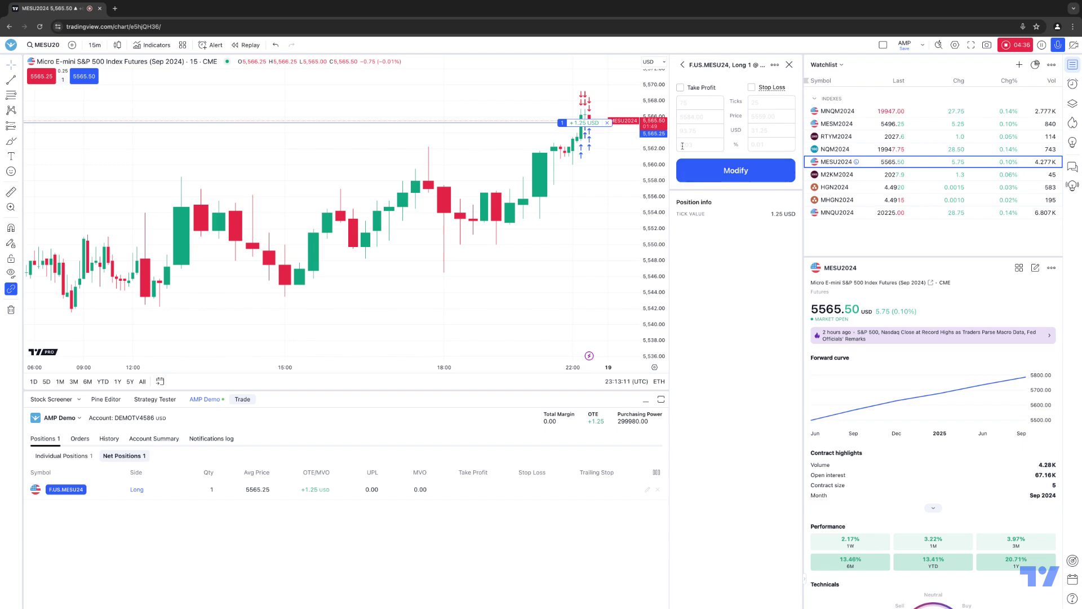
click(680, 87)
click(751, 87)
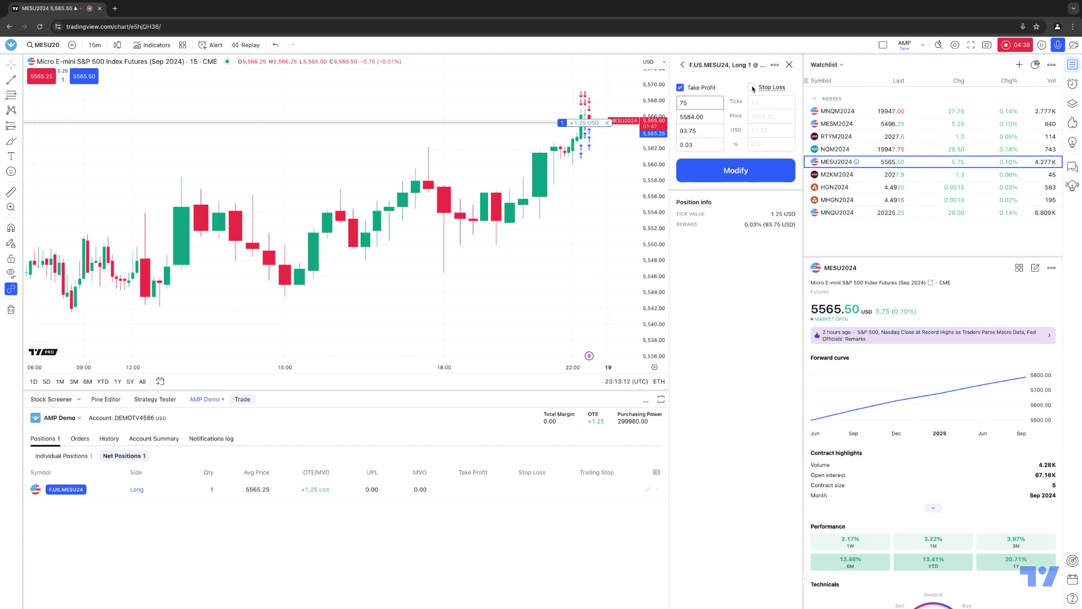
double_click(711, 103)
text(8)
double_click(770, 103)
text(8)
click(735, 170)
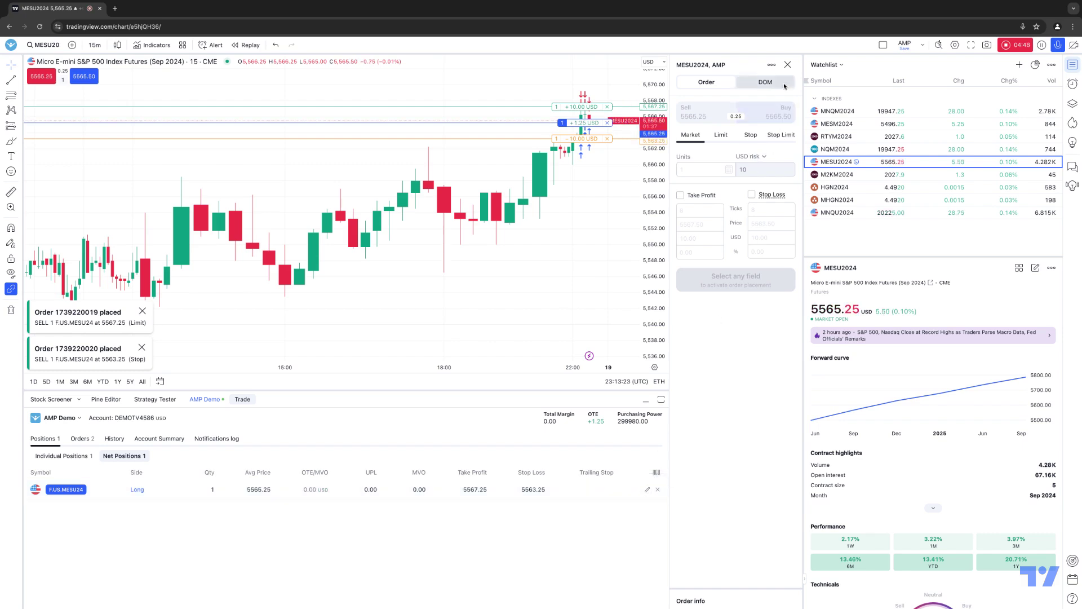
click(787, 65)
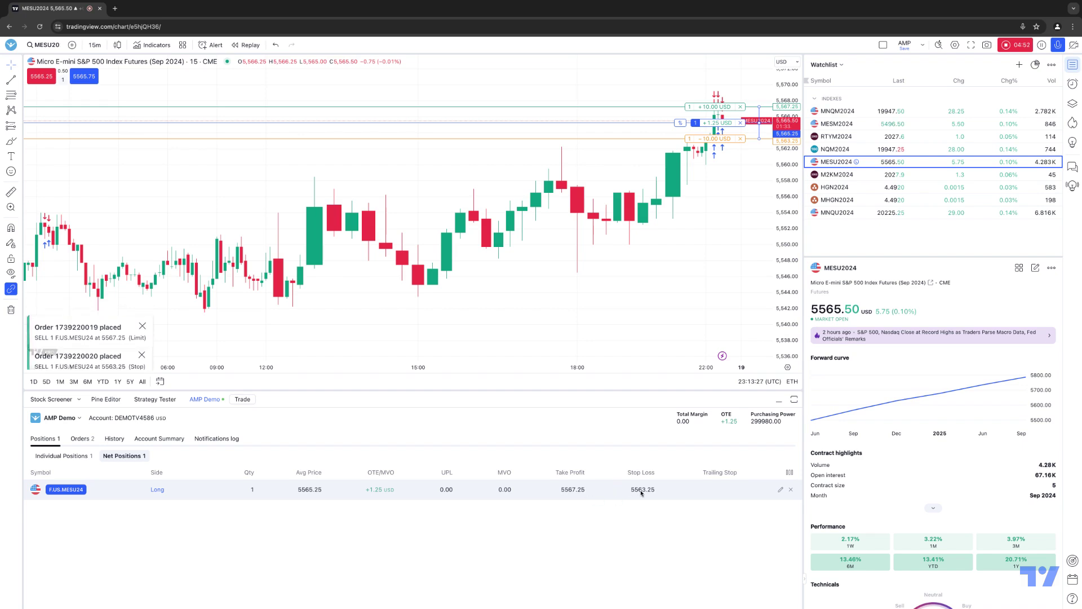
Review the position's bracket settings without changing them, and compare its individual and net position entries again
click(781, 490)
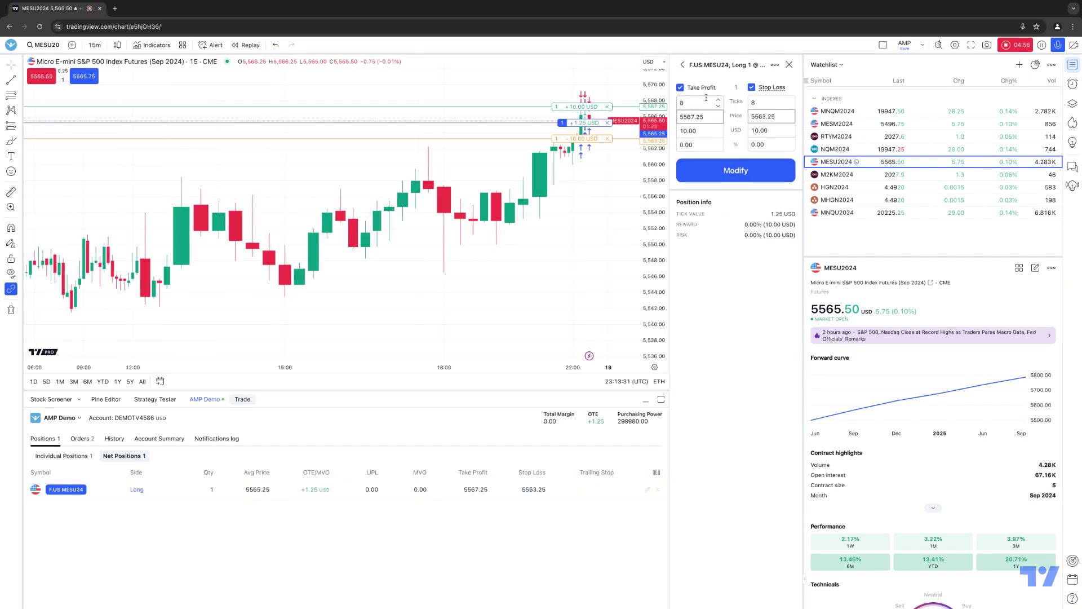
click(789, 64)
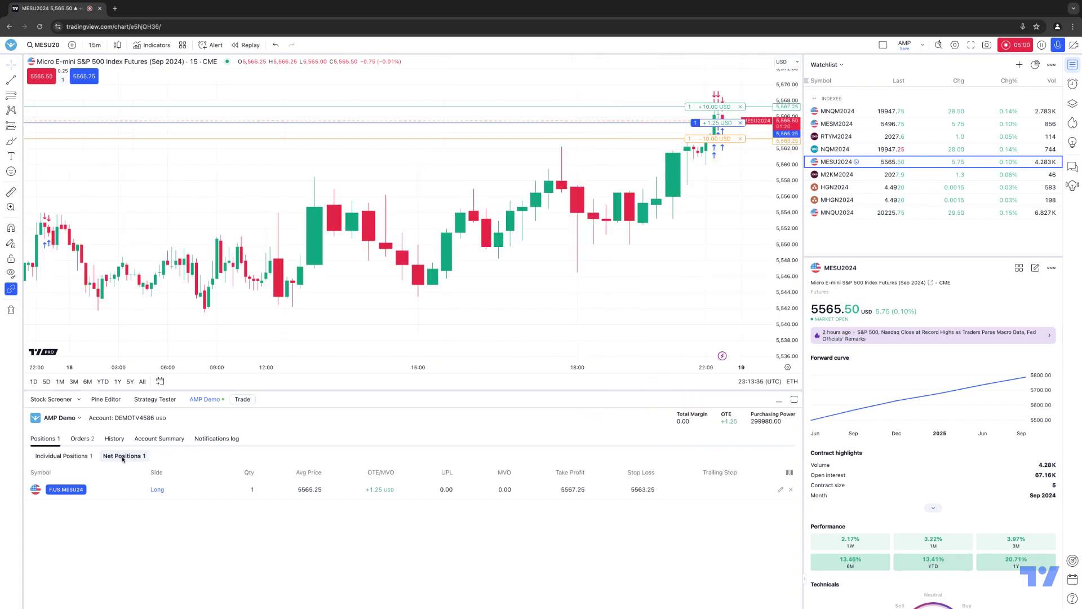
click(75, 456)
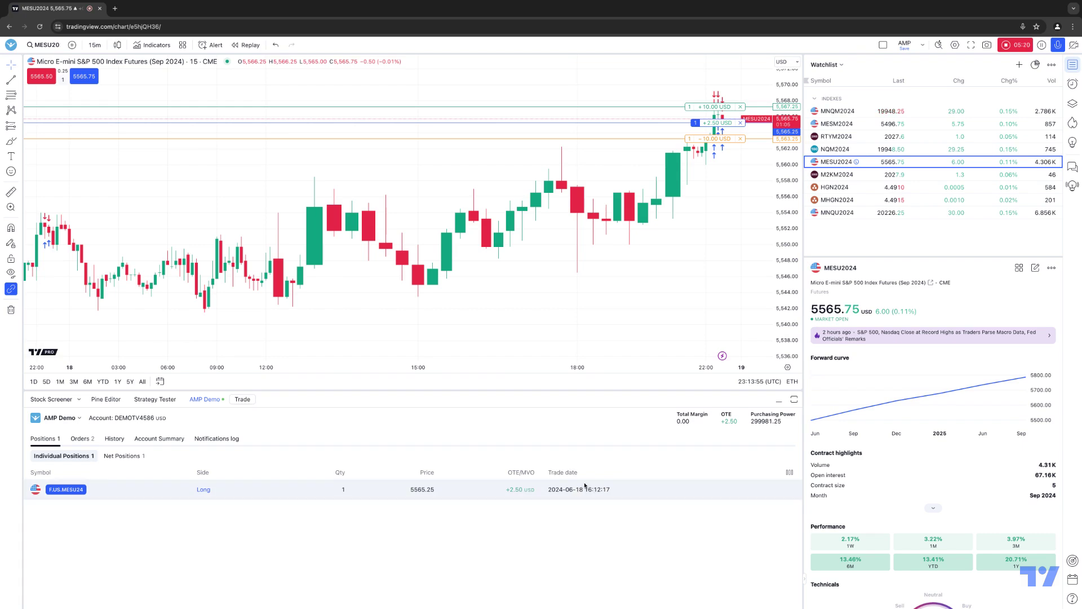
click(124, 455)
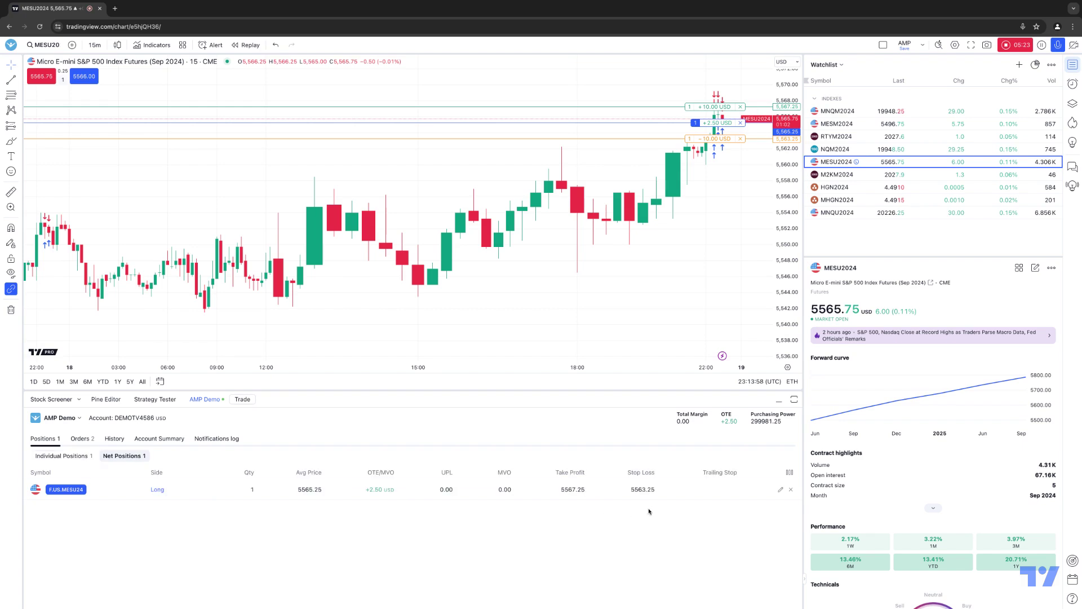
Close the long MESU24 net position and place an instant market sell order for 1 MESU2024 contract
click(790, 489)
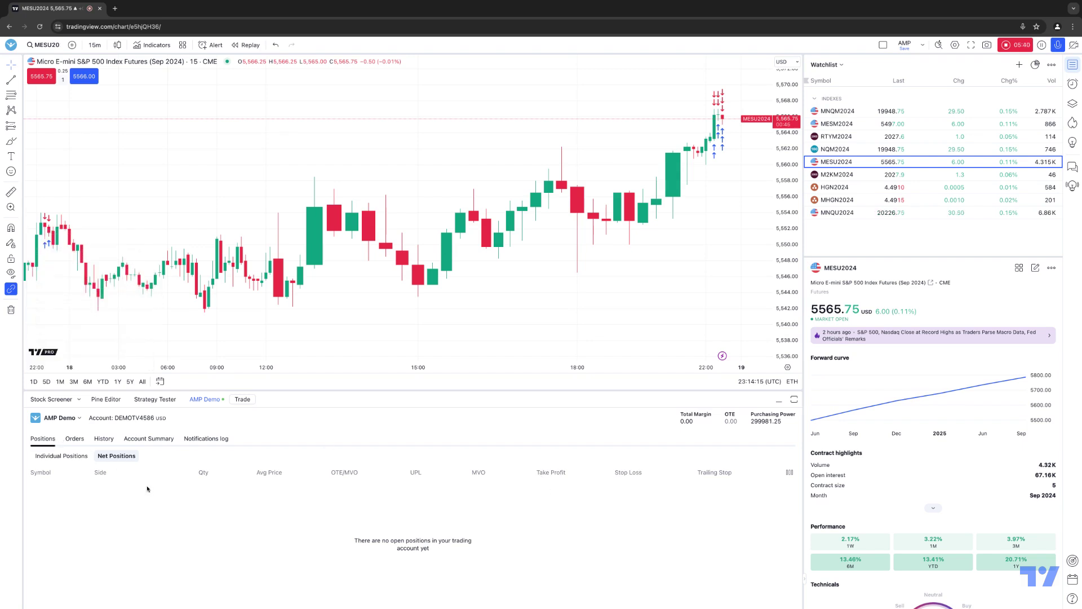
click(77, 443)
click(52, 441)
click(43, 79)
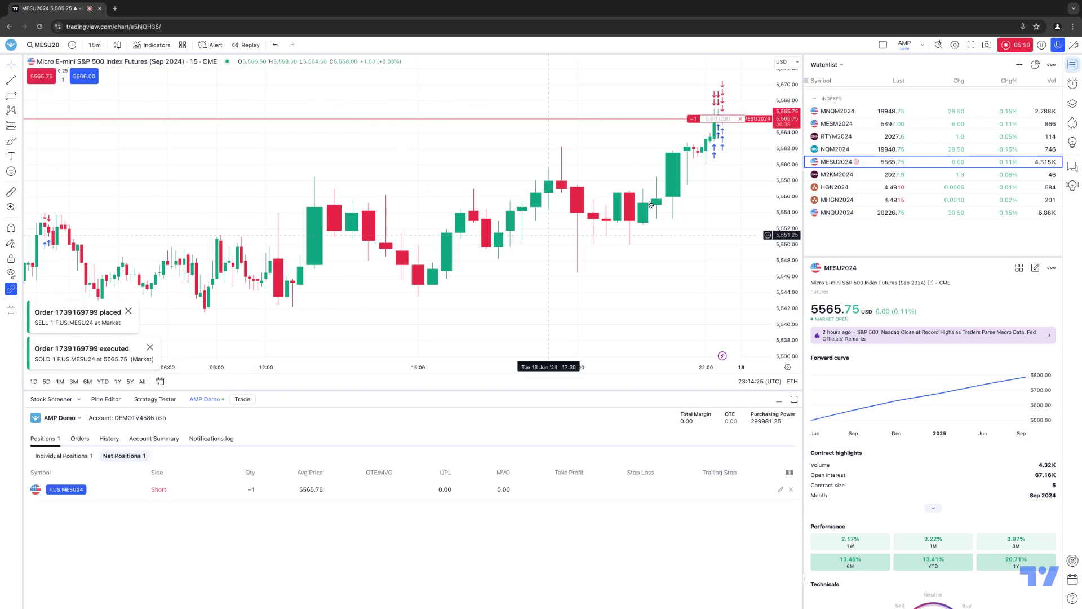
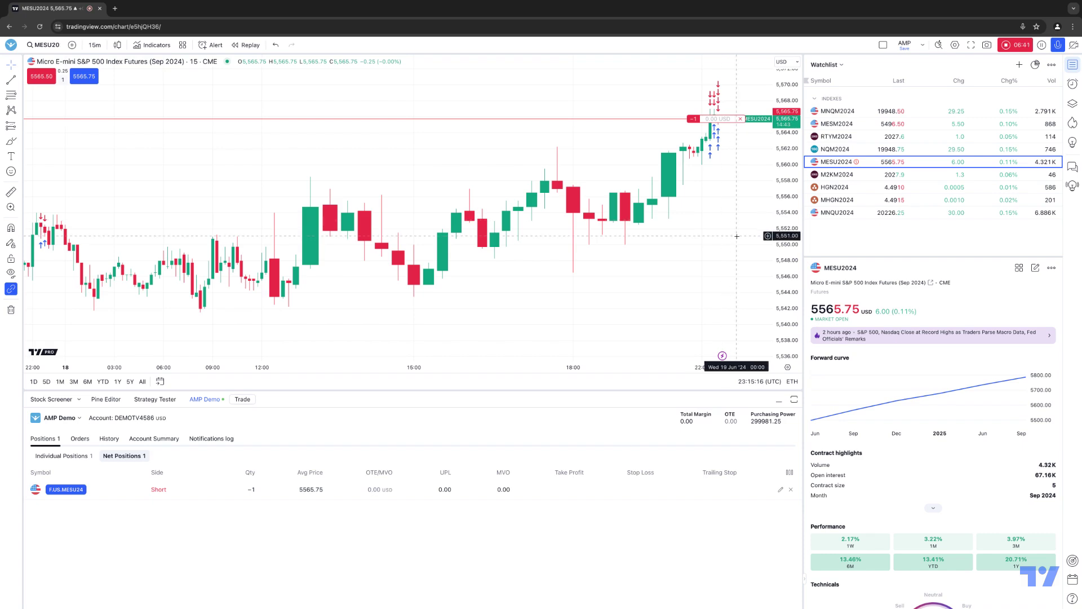
From the chart's price scale, place a 1-contract MESU2024 buy limit order at 5550.75 and a buy stop order at 5570.25
click(768, 235)
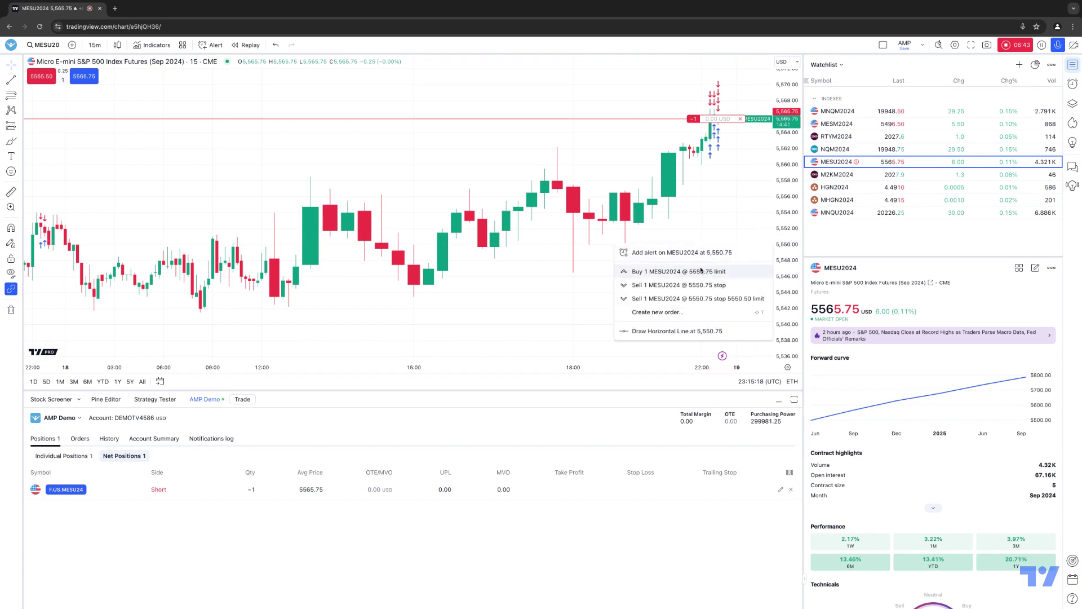
click(683, 270)
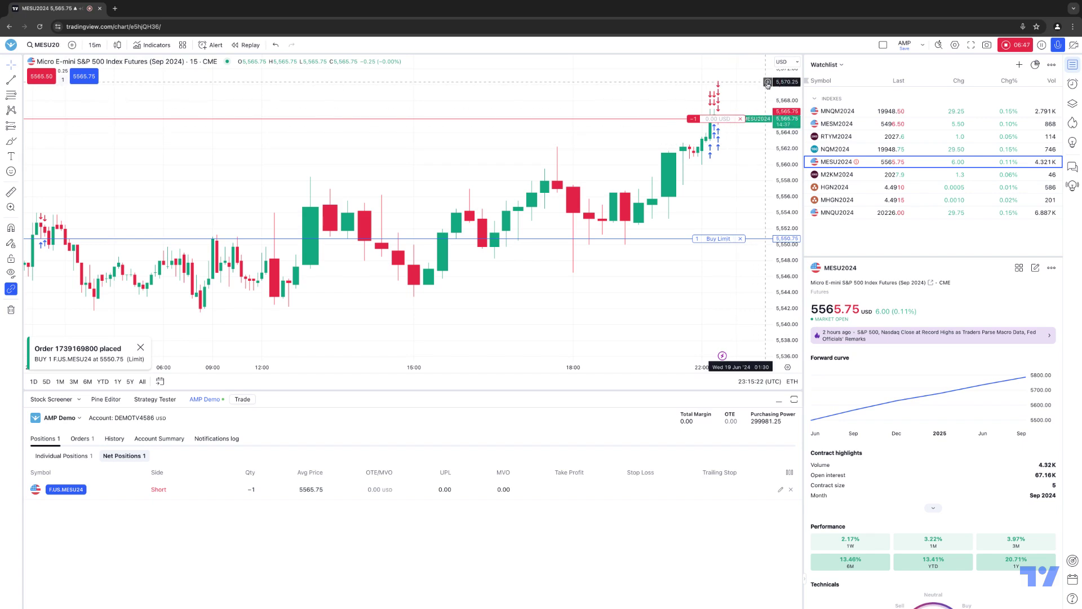
click(768, 83)
click(670, 129)
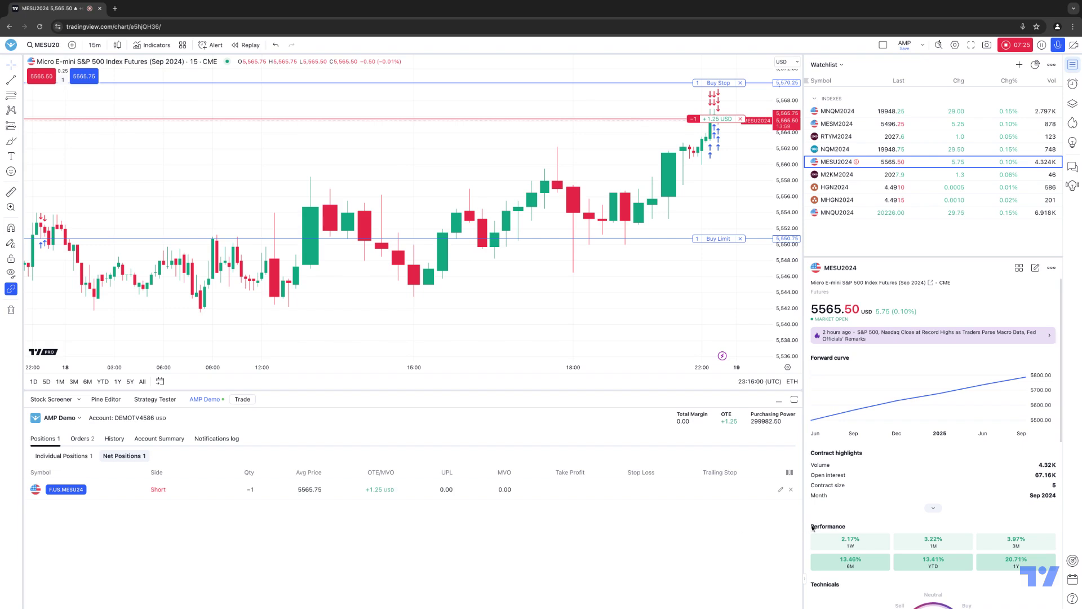
Close the short MESU24 net position, and cancel the working buy limit and buy stop orders
click(790, 490)
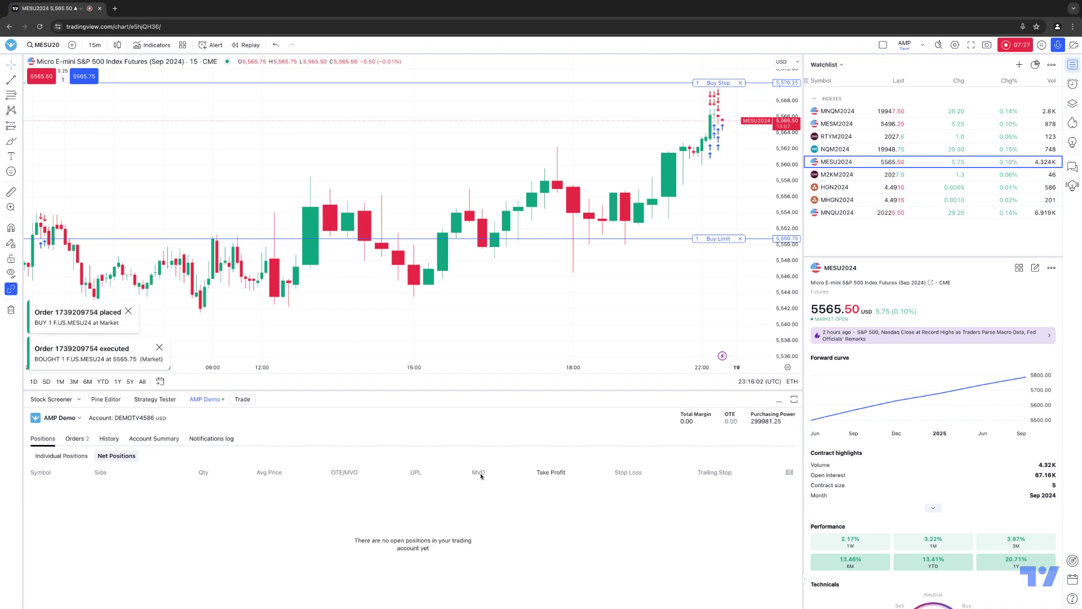
click(69, 440)
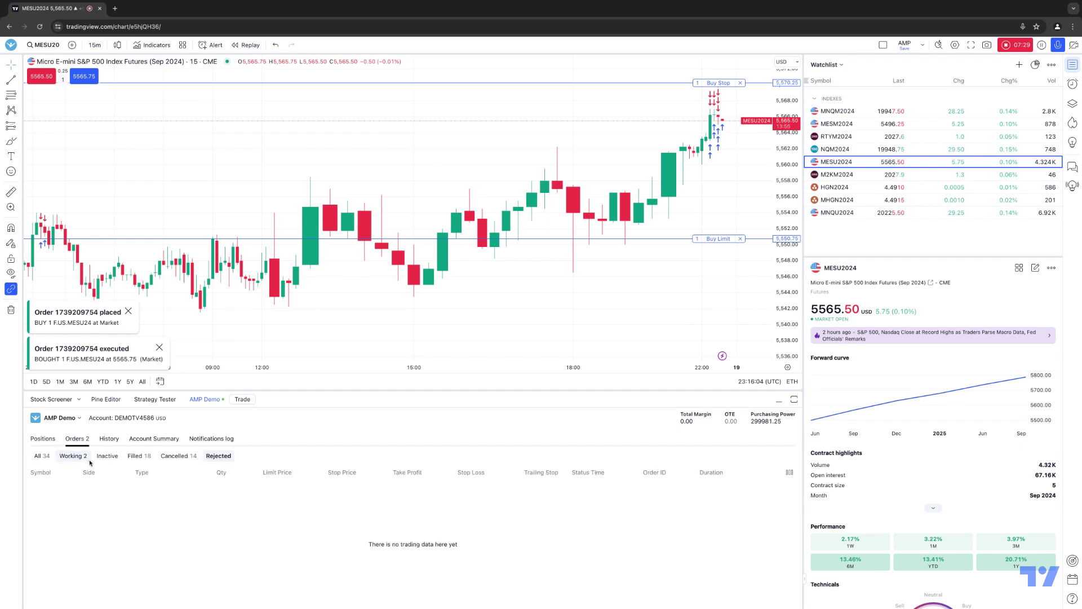
click(73, 456)
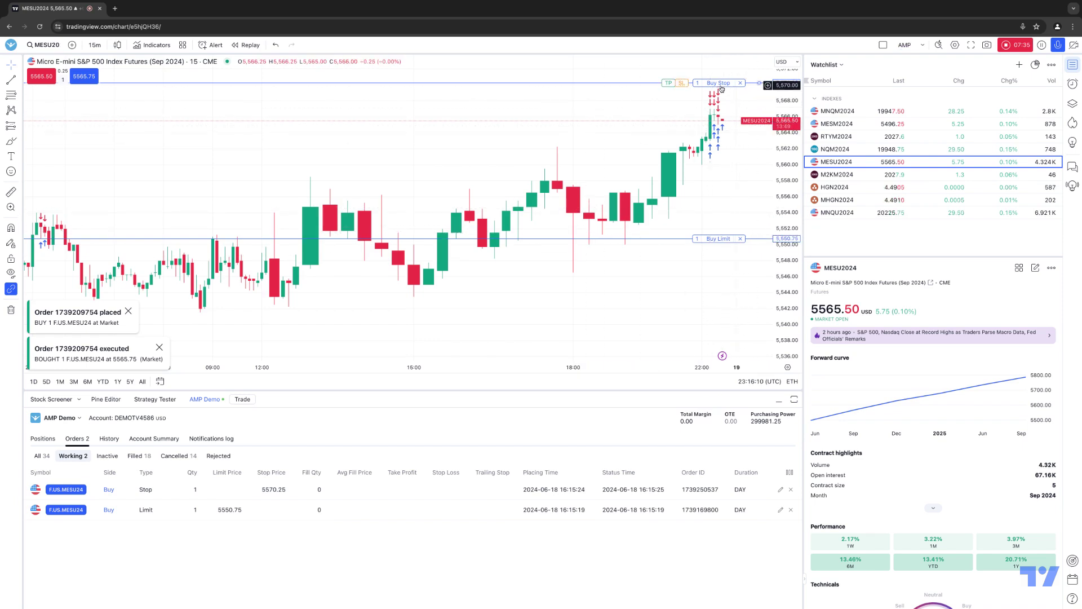
mouse_move(720, 240)
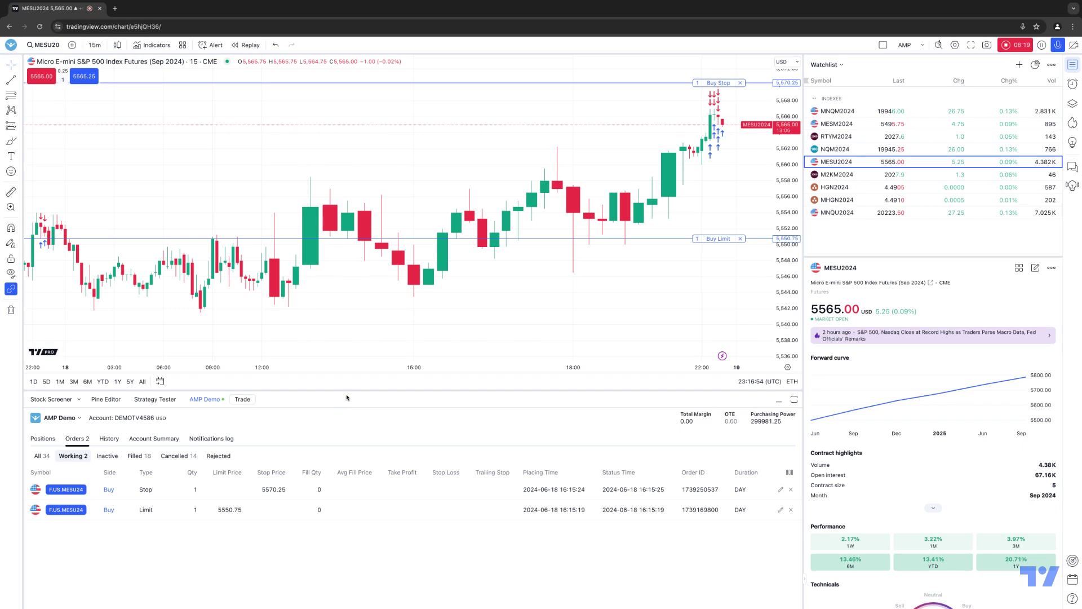
click(790, 510)
click(791, 489)
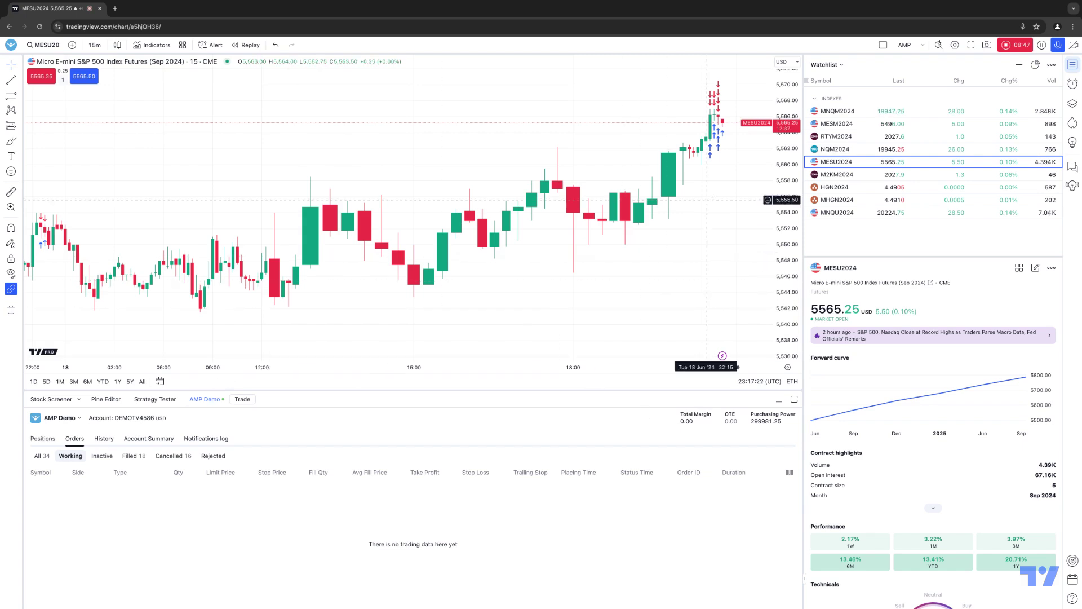
Place an instant market buy order for 1 MESU2024 contract and dismiss the order notifications
click(84, 76)
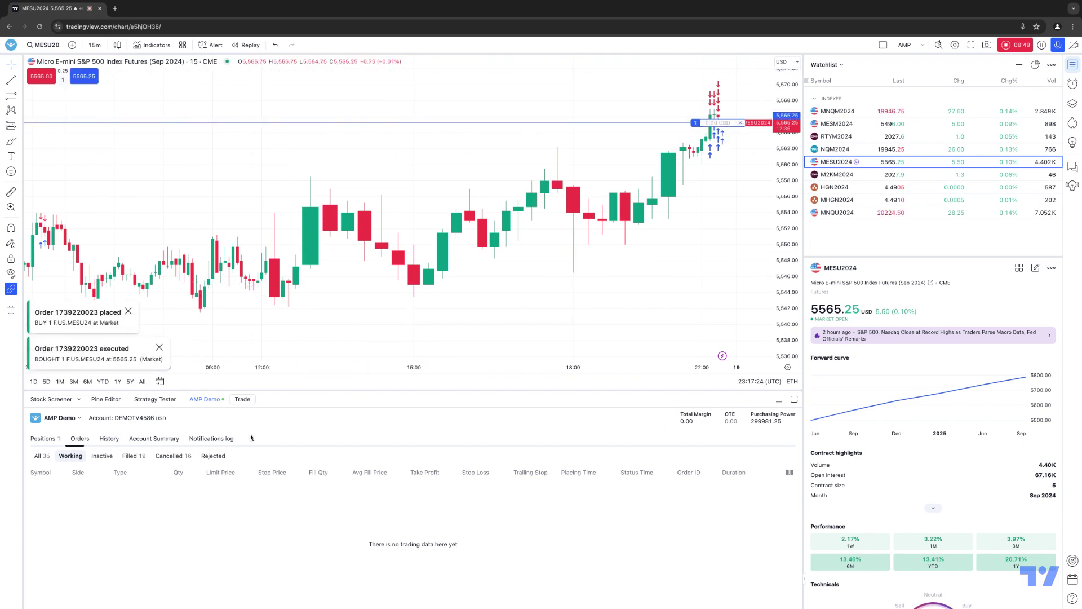
click(159, 347)
click(128, 347)
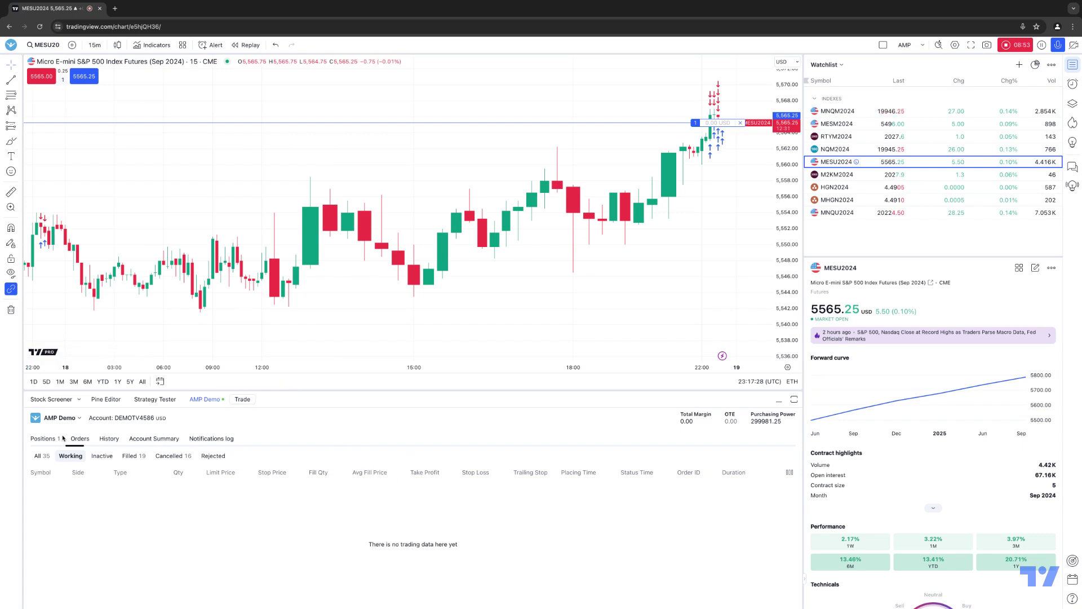
Add a take profit and a stop loss of 8 ticks each to the new long net position, and close the order form
click(45, 438)
click(123, 456)
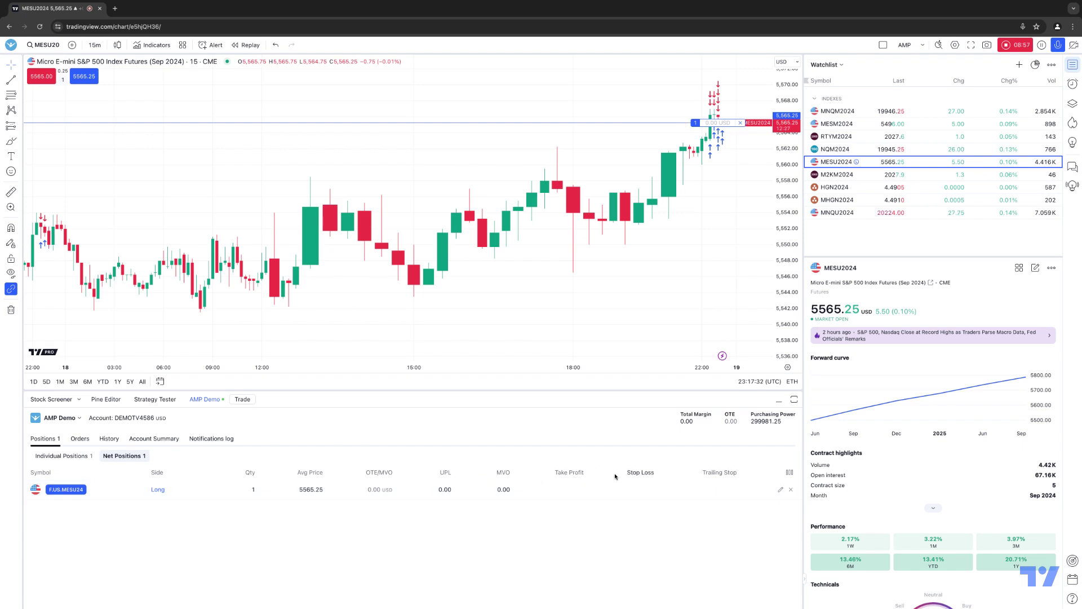
click(780, 490)
click(680, 87)
click(750, 87)
double_click(702, 102)
text(8)
double_click(768, 99)
text(8)
key(Return)
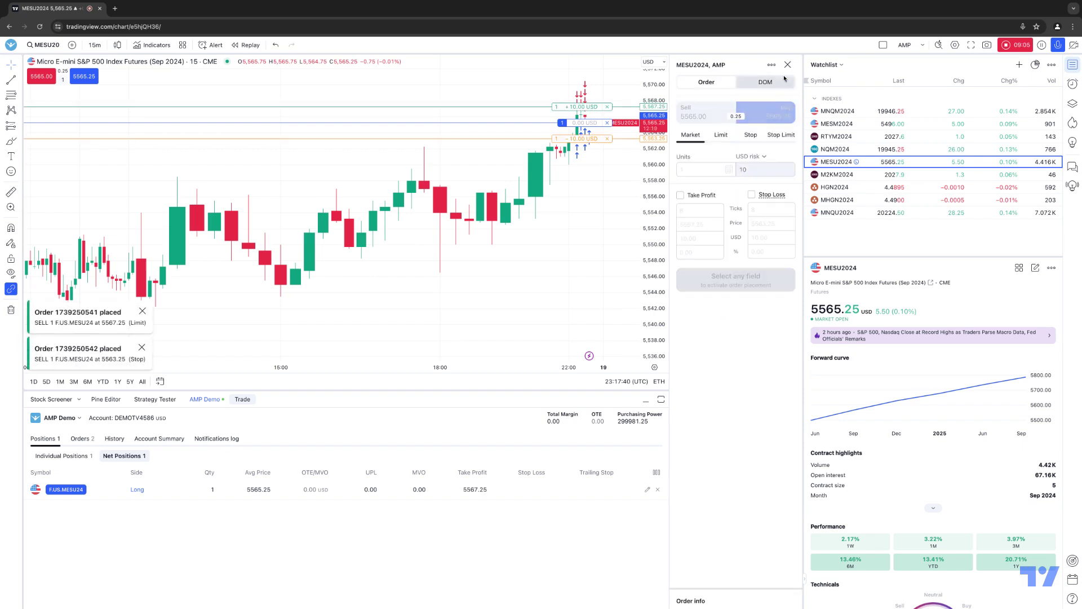
click(788, 64)
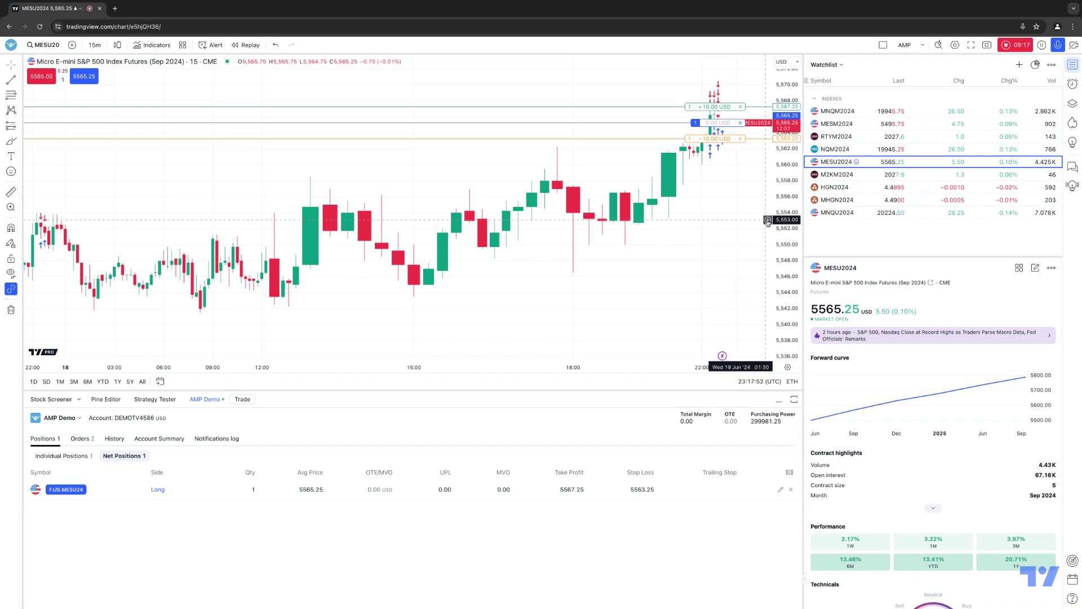
Place a 1-contract MESU2024 sell stop order at 5553.00 from the chart, and check it against the working orders and net position
click(767, 220)
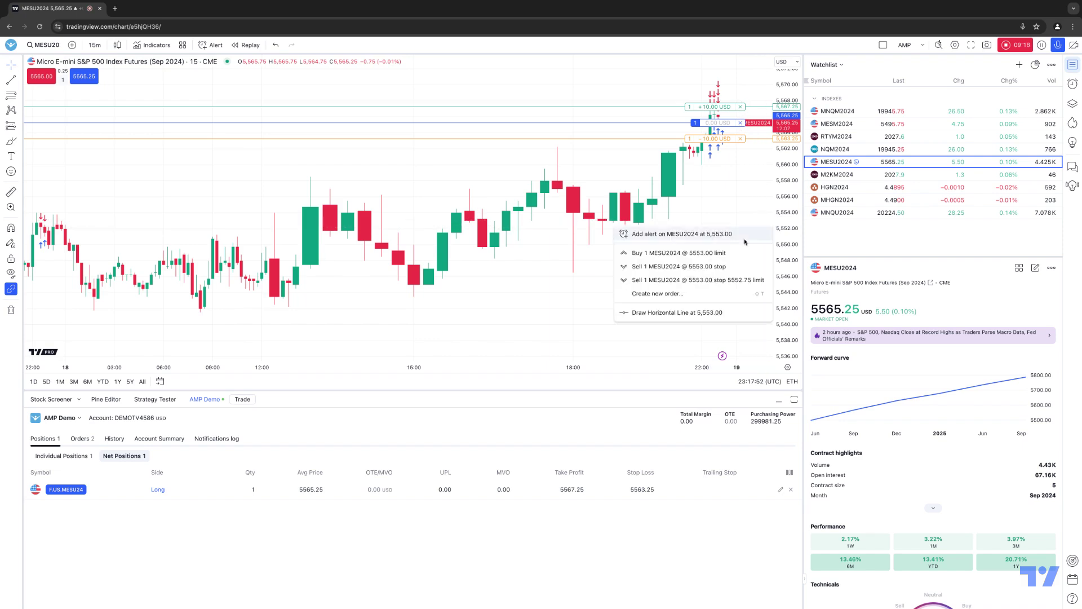
click(662, 266)
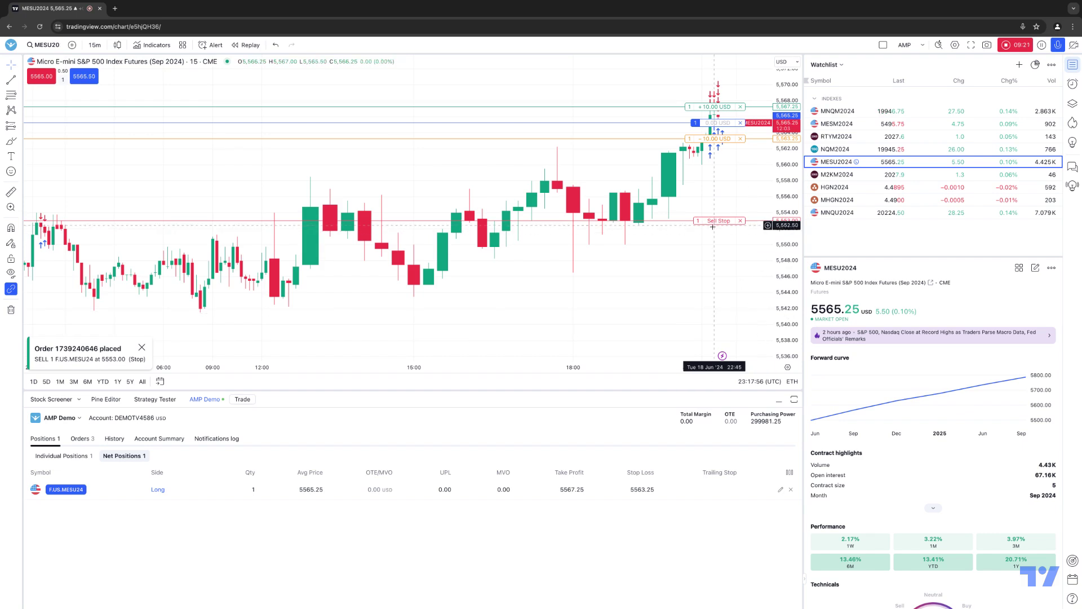
click(83, 438)
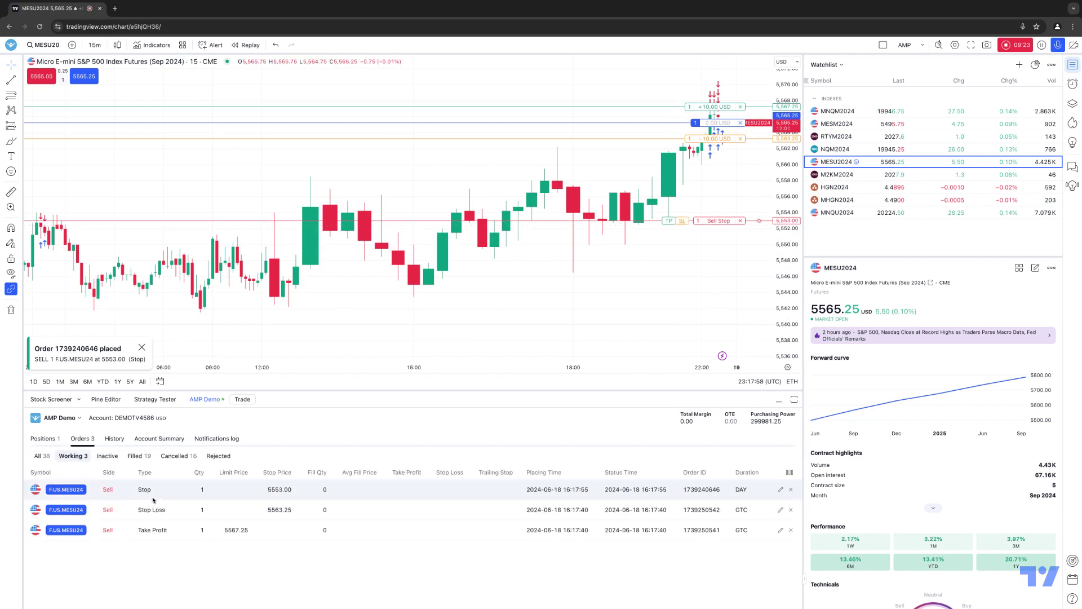
click(43, 438)
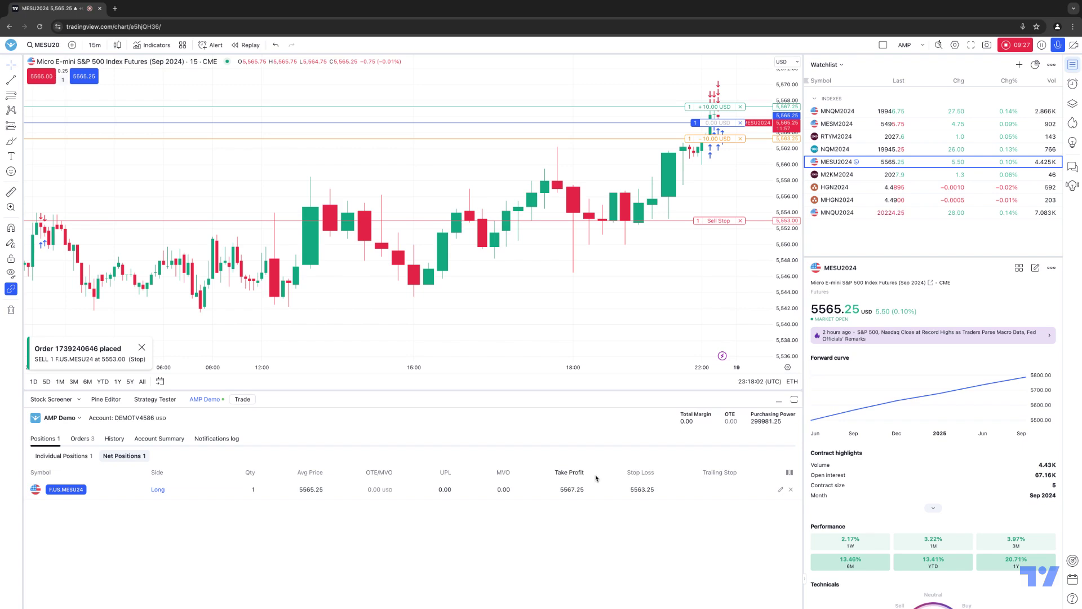
Close the long MESU24 net position that has brackets attached, and check which working orders remain
click(791, 489)
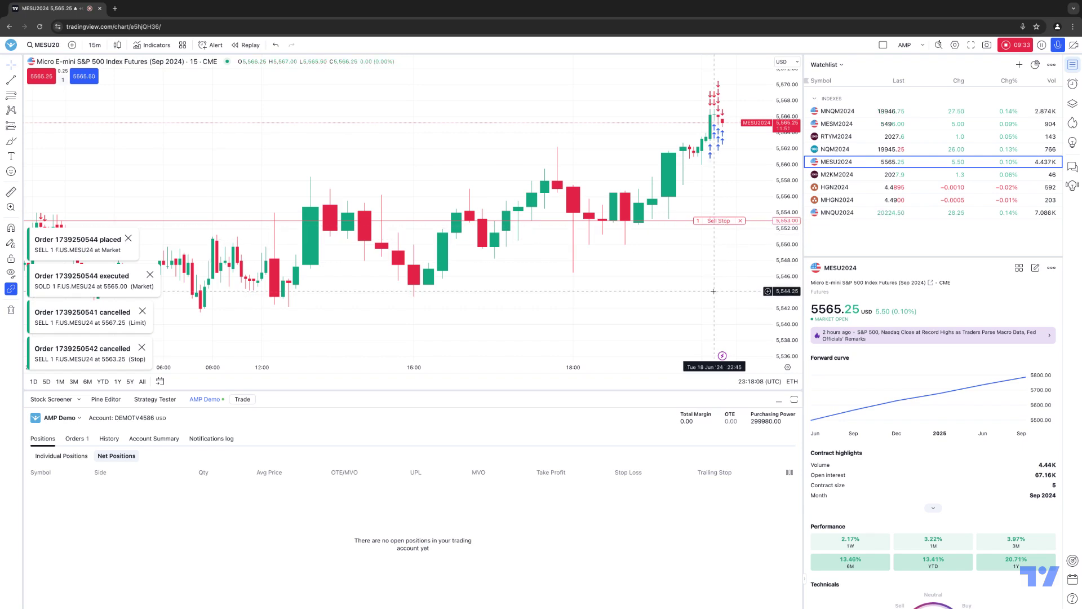
mouse_move(714, 229)
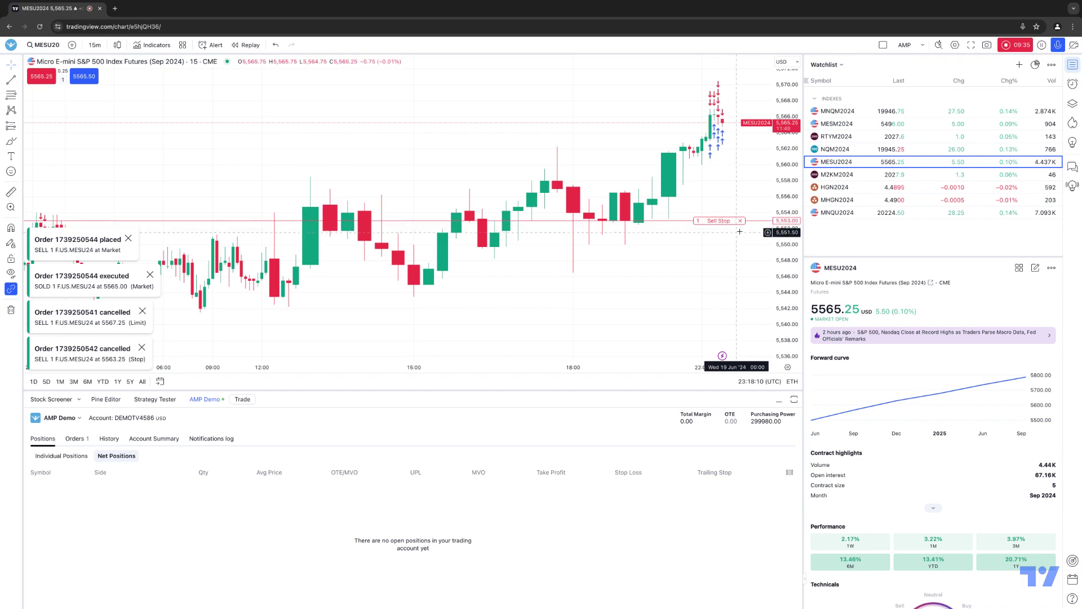
click(75, 438)
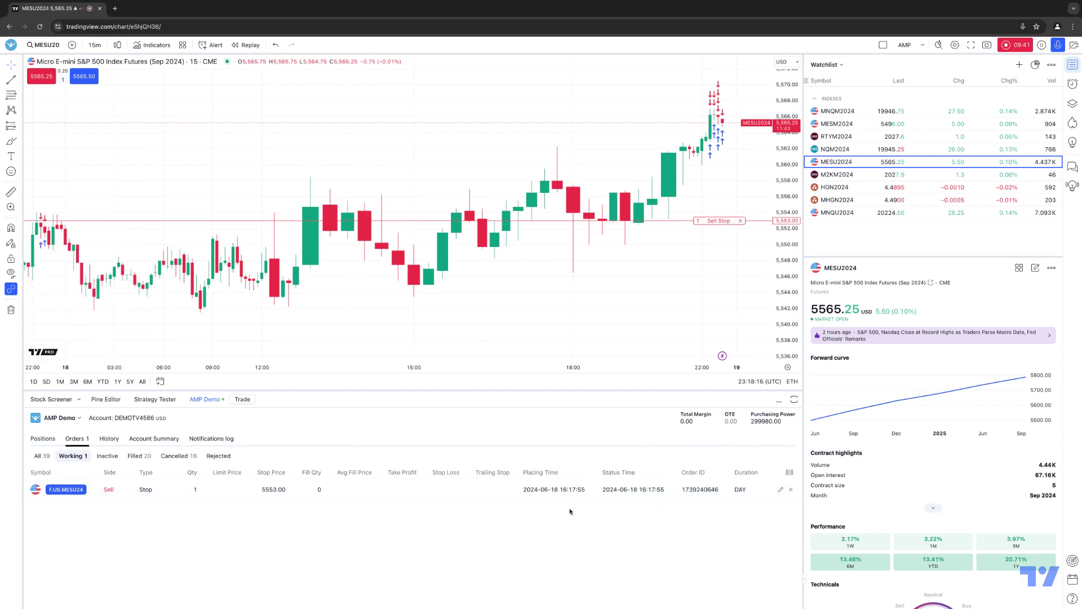
Check the positions list, and show all orders of every status in the orders list
click(48, 443)
click(75, 439)
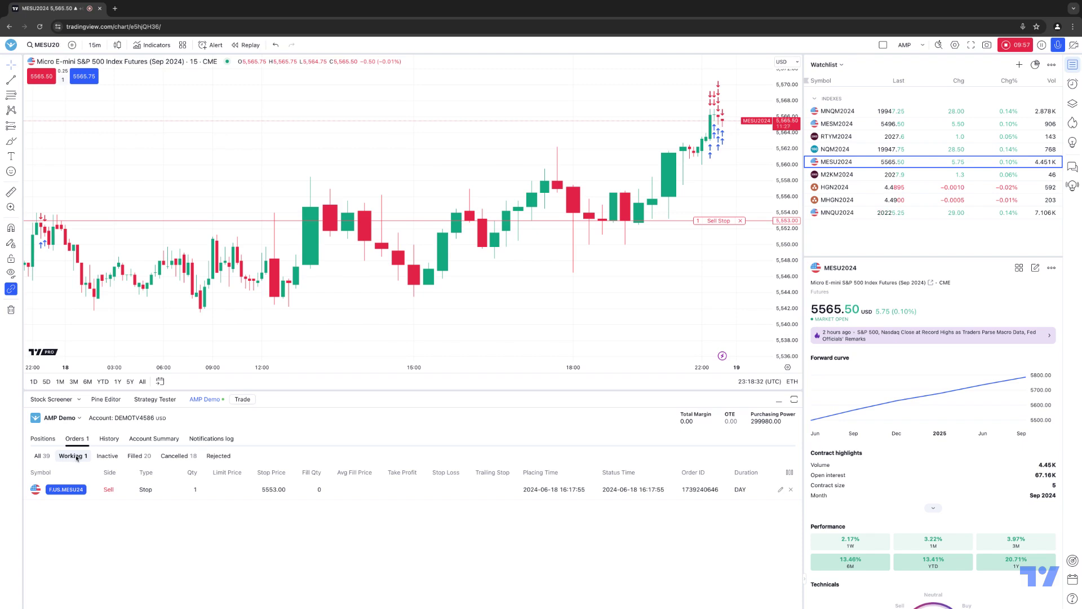
click(42, 456)
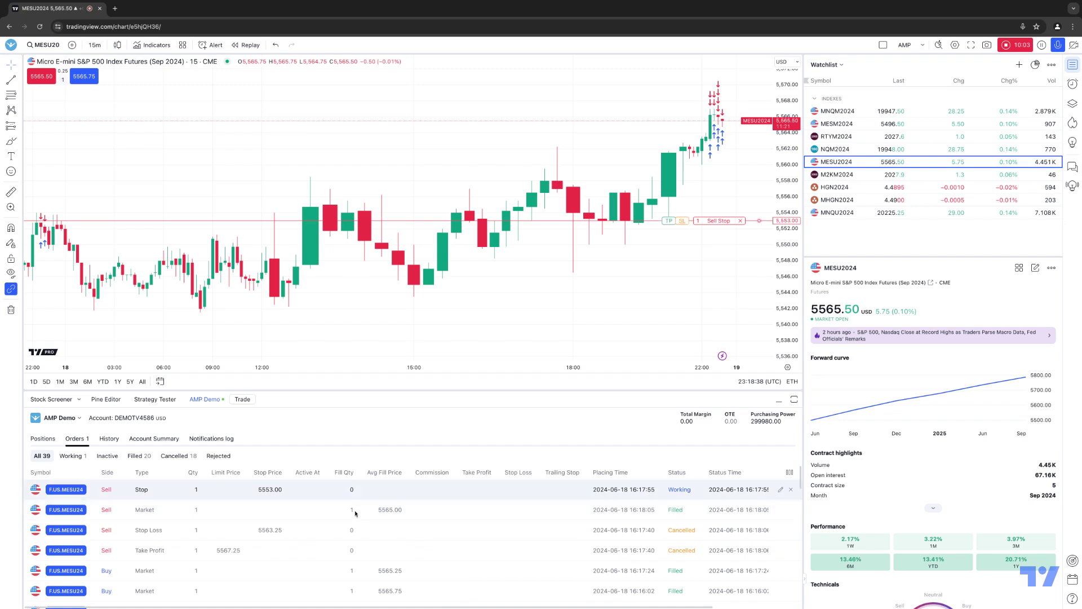
Filter the orders list to working orders, and modify the MESU2024 sell stop order's price to 5555.00
click(71, 458)
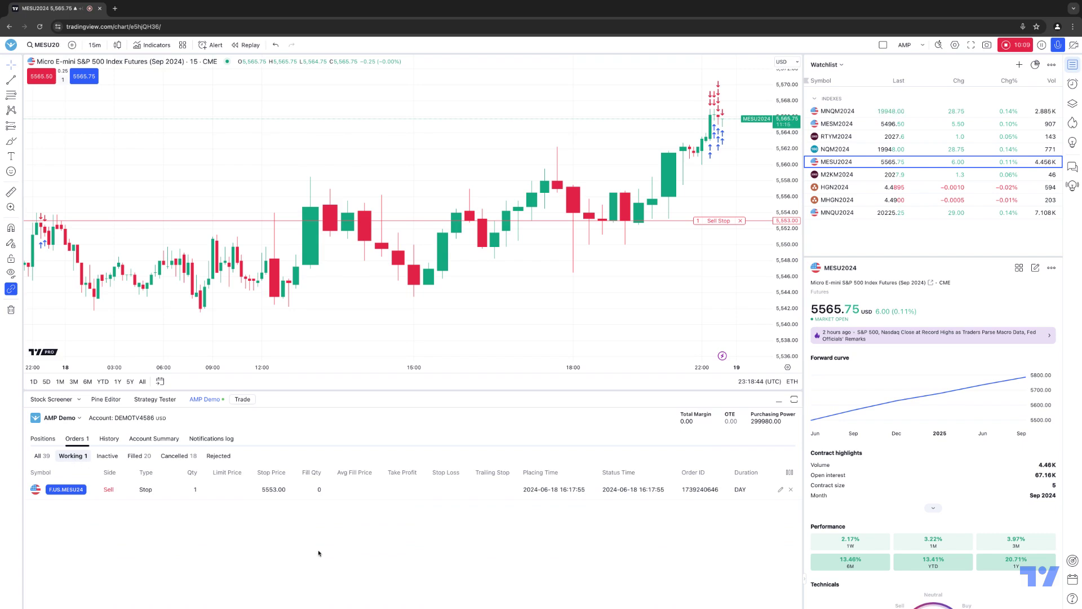
click(780, 491)
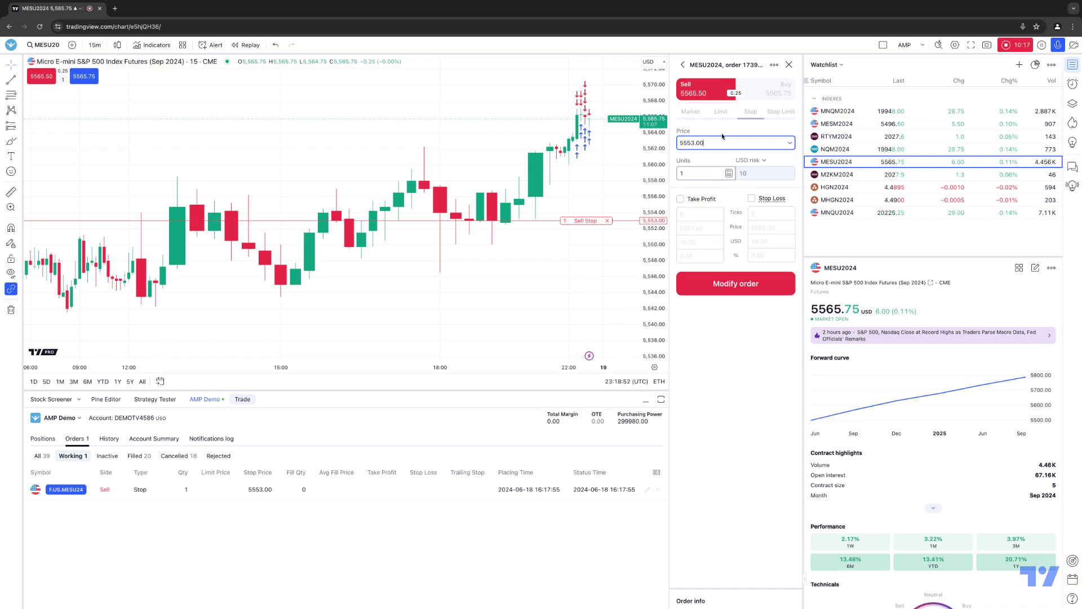
click(731, 114)
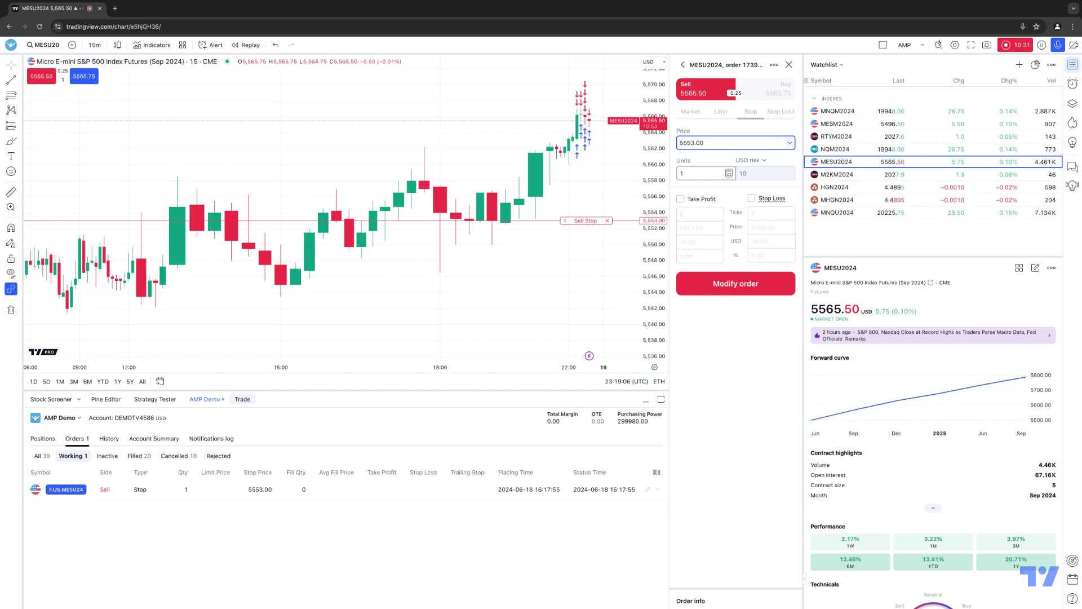
click(790, 143)
scroll(710, 169, down, 2)
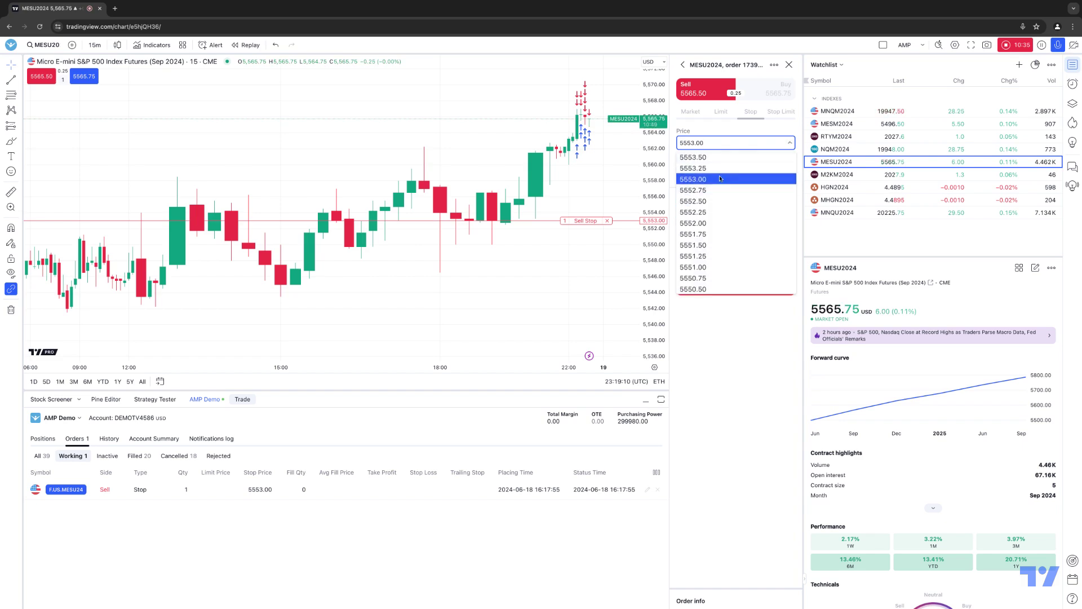
scroll(719, 179, up, 2)
scroll(707, 169, up, 2)
click(707, 168)
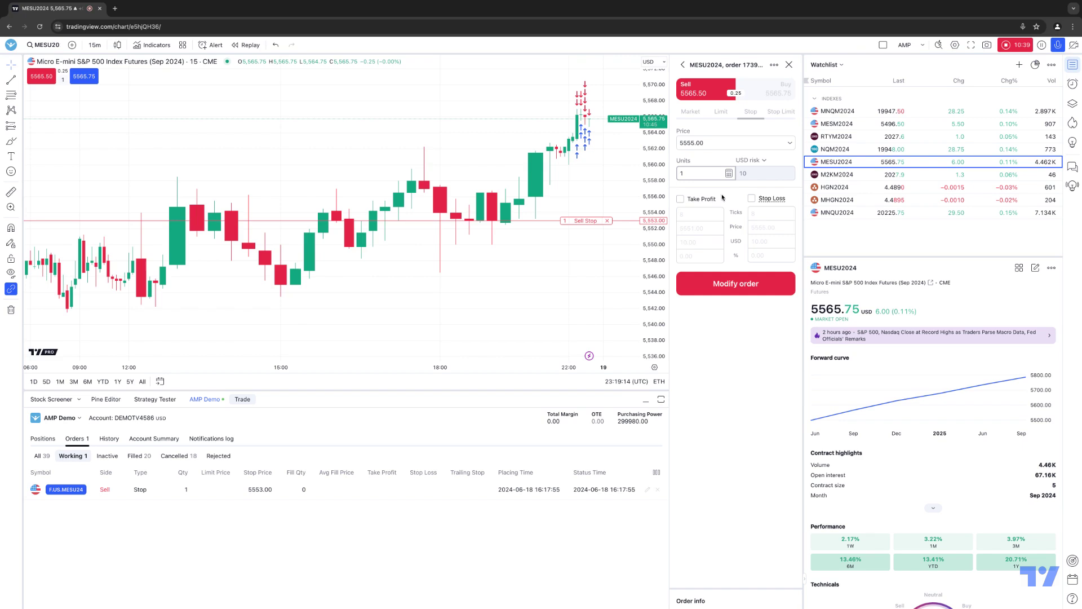
click(730, 285)
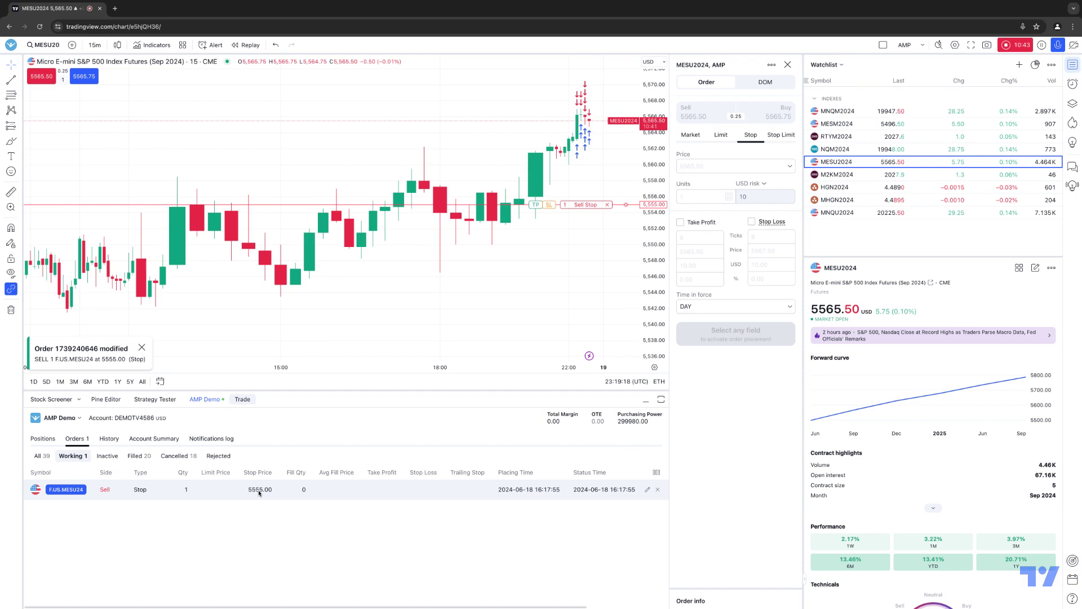
Cancel the working MESU24 sell stop order at 5555.00, and check the net positions list
click(657, 490)
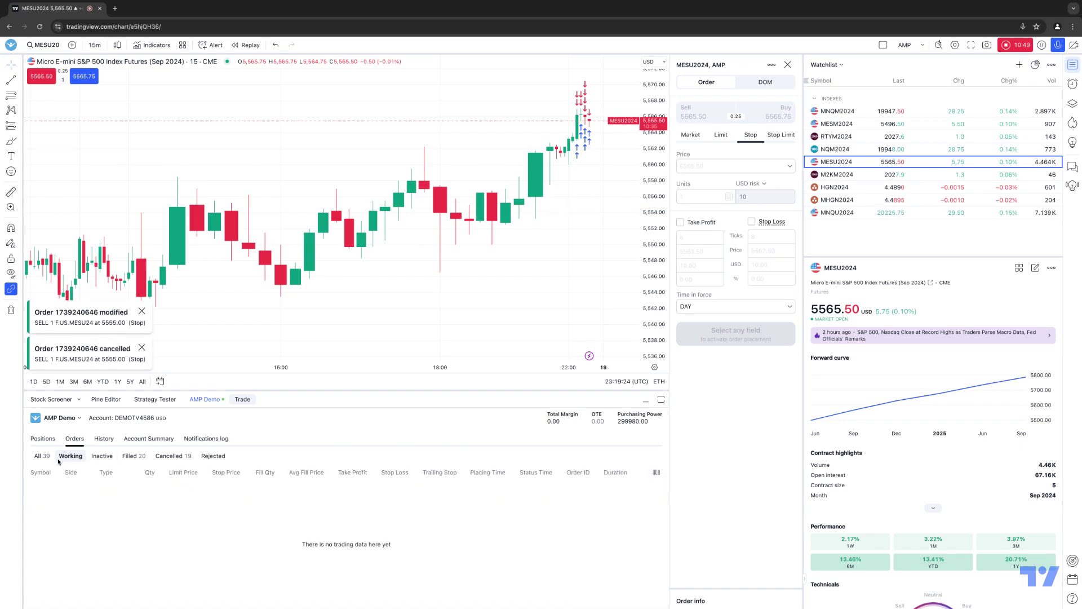
click(42, 439)
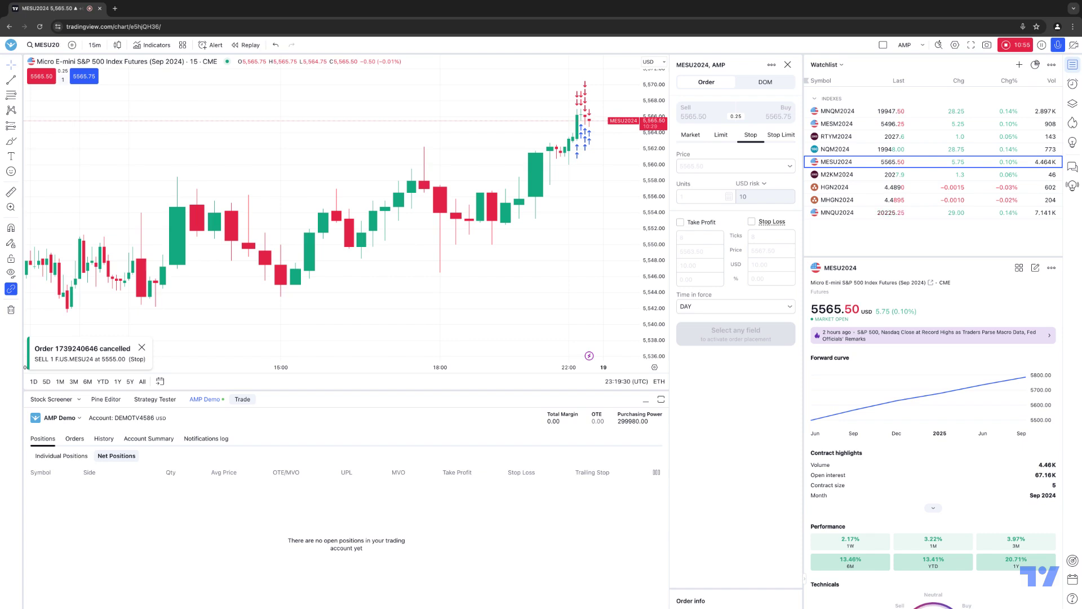
Review the notifications log of order events and the account summary with its collaterals and balances
click(146, 443)
click(193, 442)
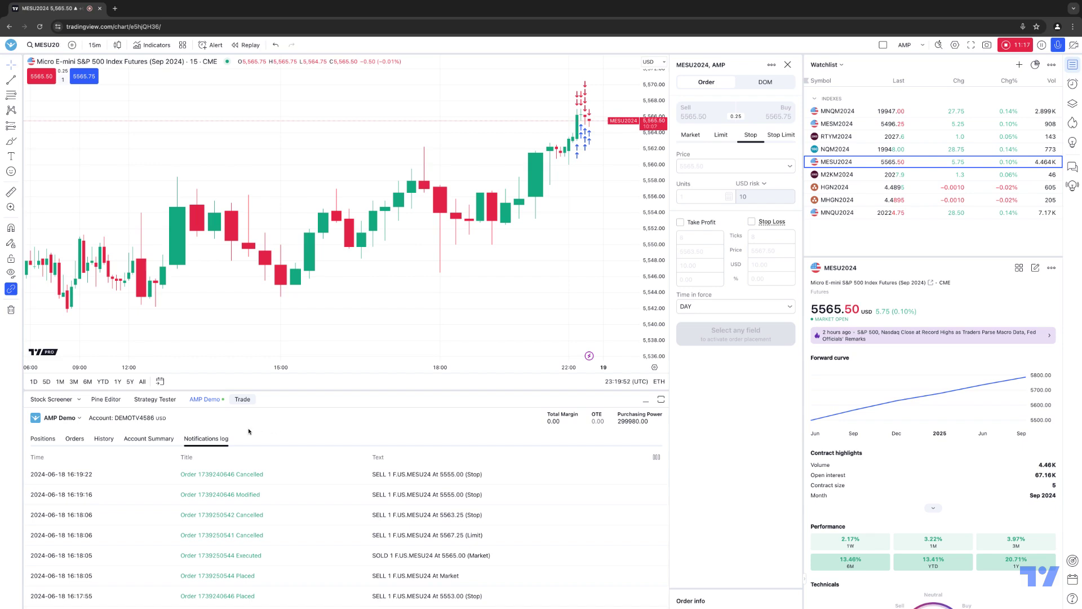
click(165, 439)
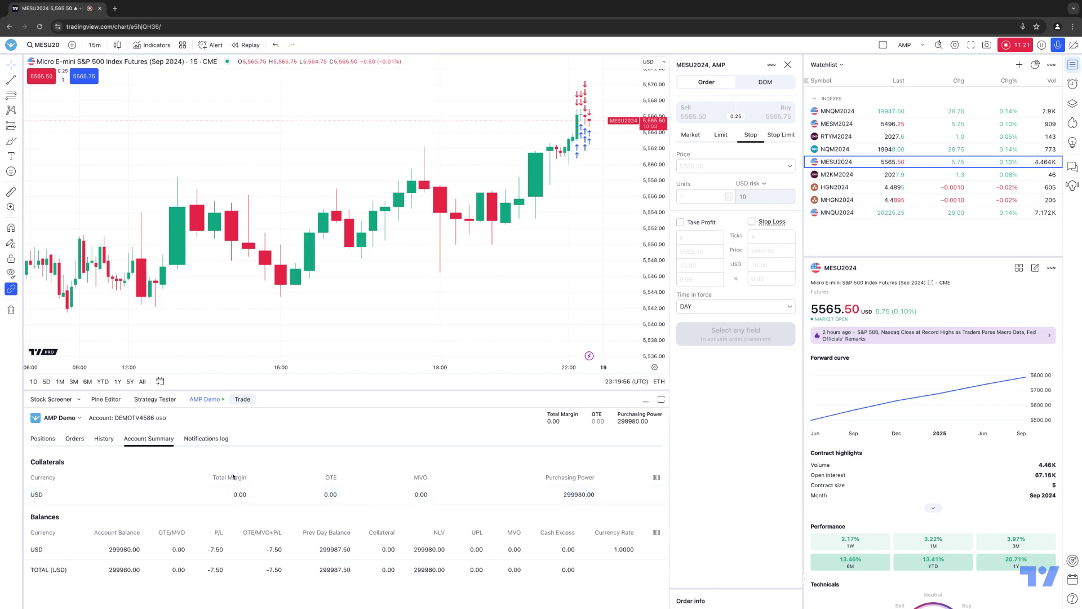
Review the order history filtered by all, filled, cancelled and rejected status, and return to the net positions list
click(100, 440)
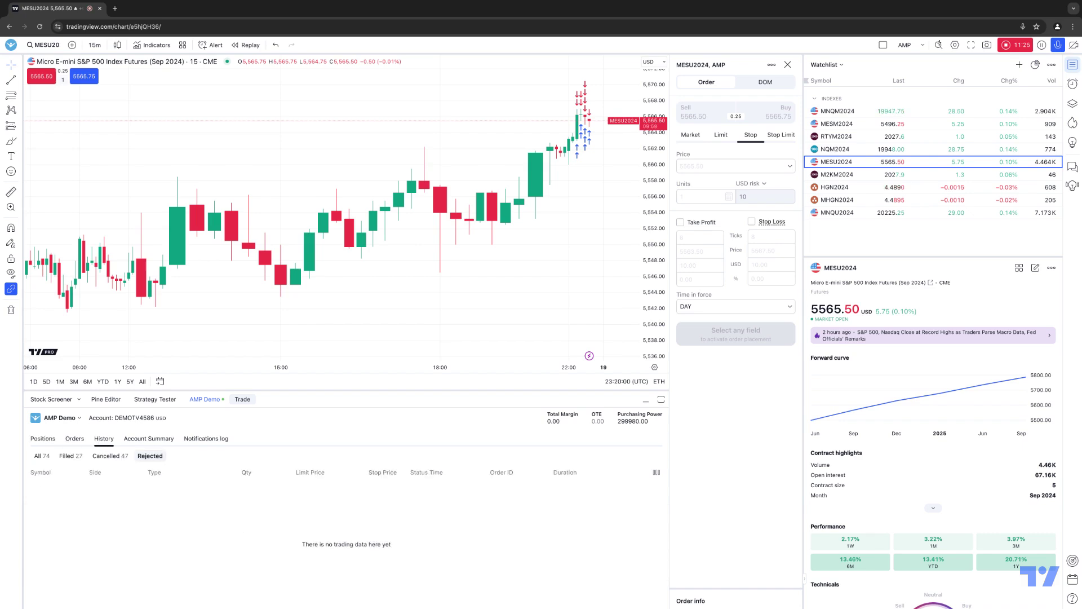
click(42, 455)
click(68, 457)
click(110, 455)
click(149, 456)
click(43, 439)
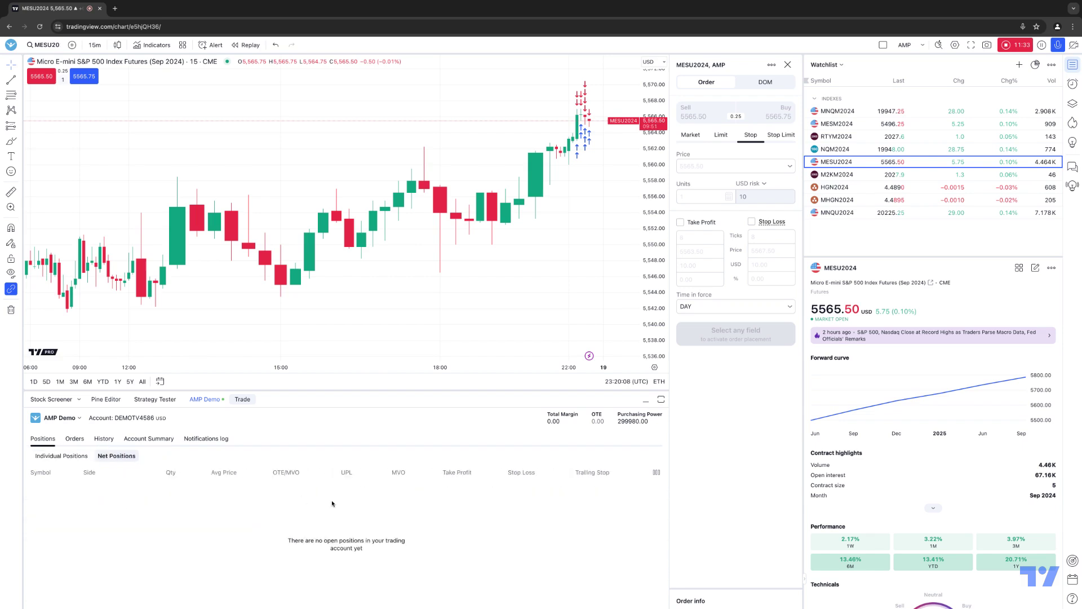